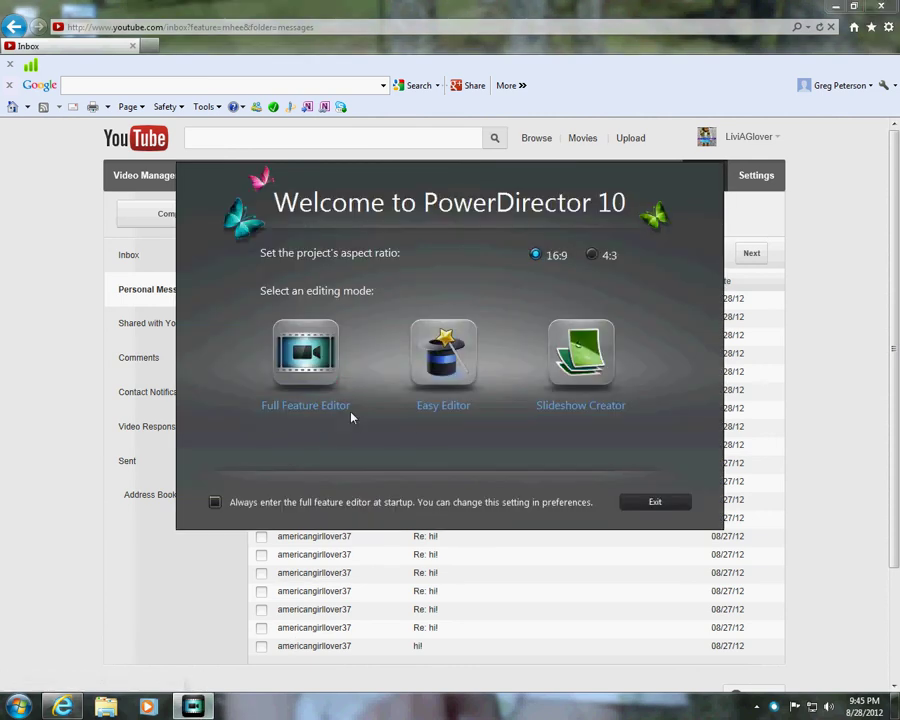
# - Show the Comments folder of the YouTube inbox, listing comments on your videos
pyautogui.click(302, 336)
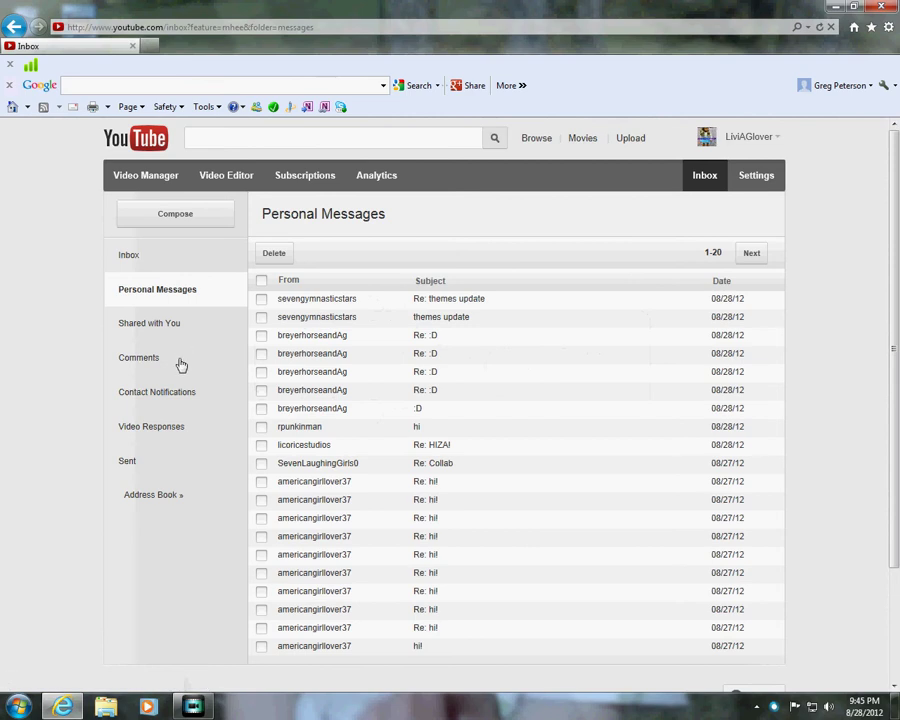
pyautogui.click(180, 364)
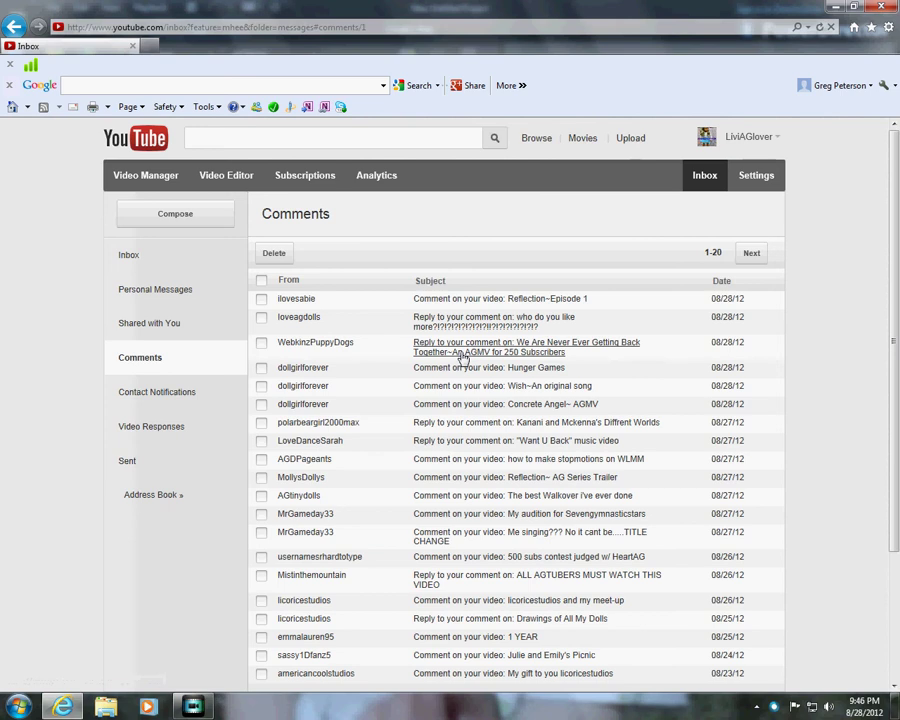
# - Expand the first comment and open the Reflection~Episode 1 video, scrolling through its comments
pyautogui.click(465, 299)
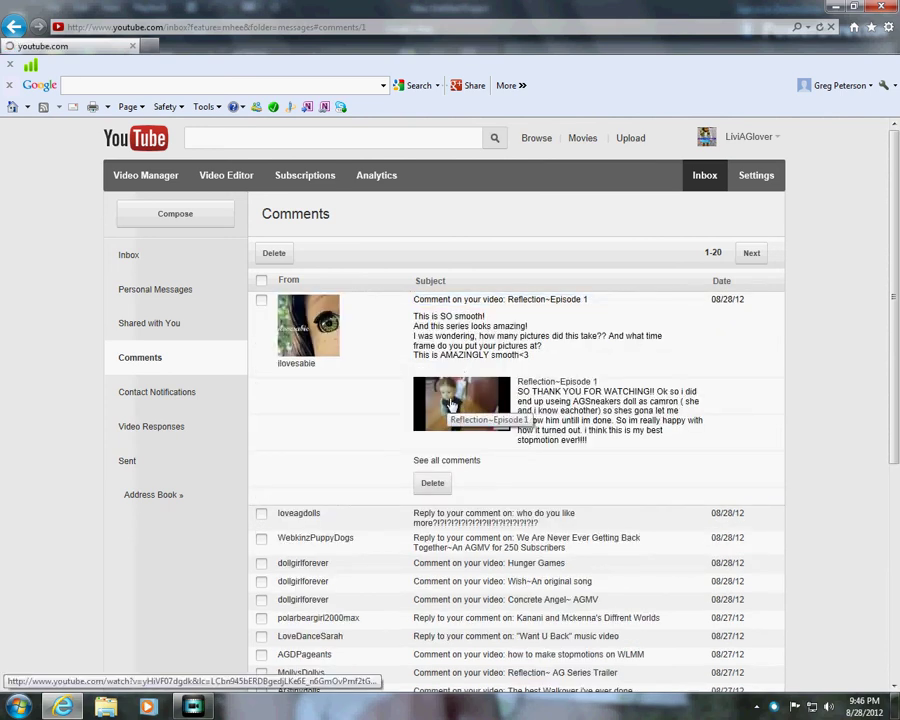
pyautogui.click(450, 404)
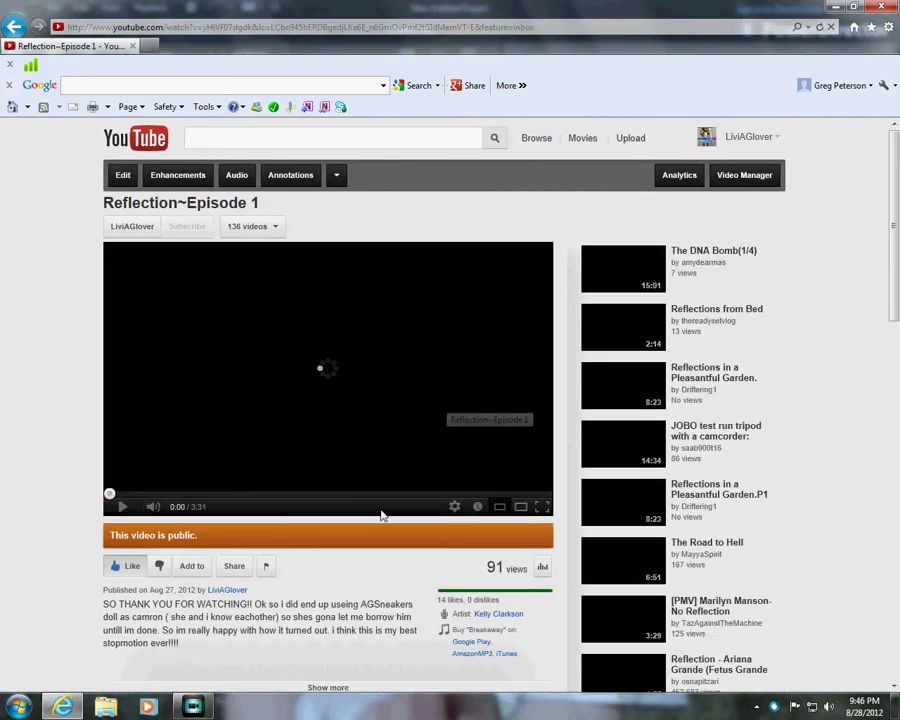
pyautogui.scroll(-3, 381, 515)
pyautogui.scroll(-2, 384, 516)
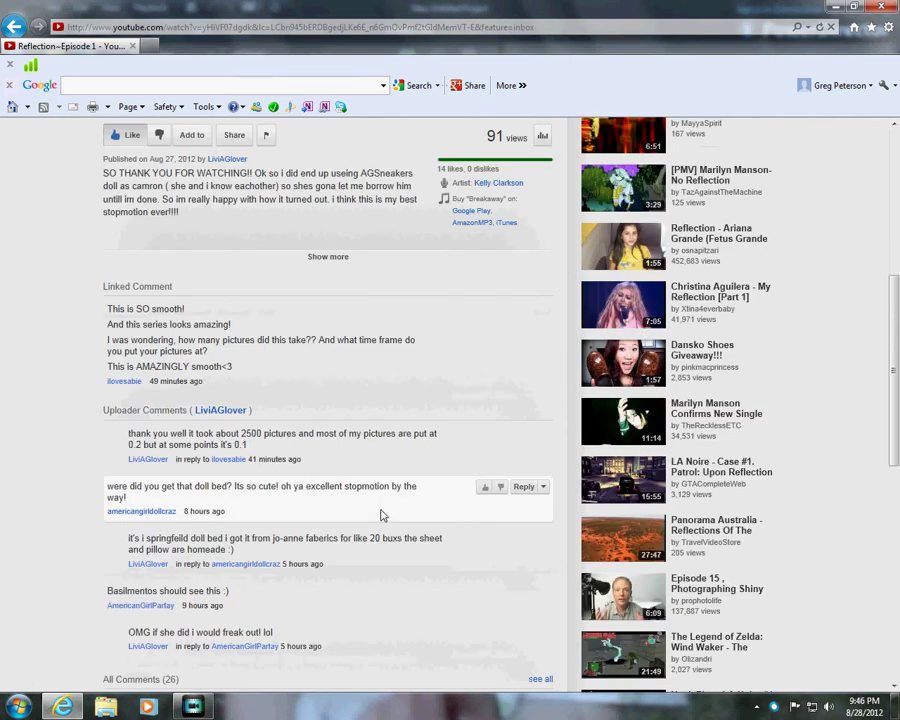
pyautogui.scroll(-2, 381, 515)
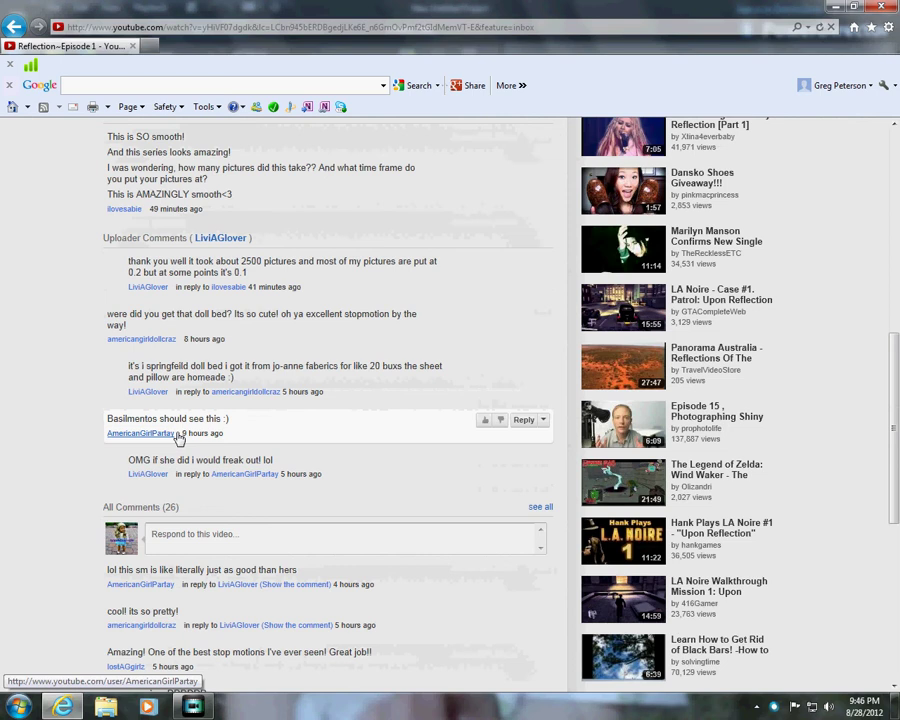
pyautogui.scroll(8, 456, 422)
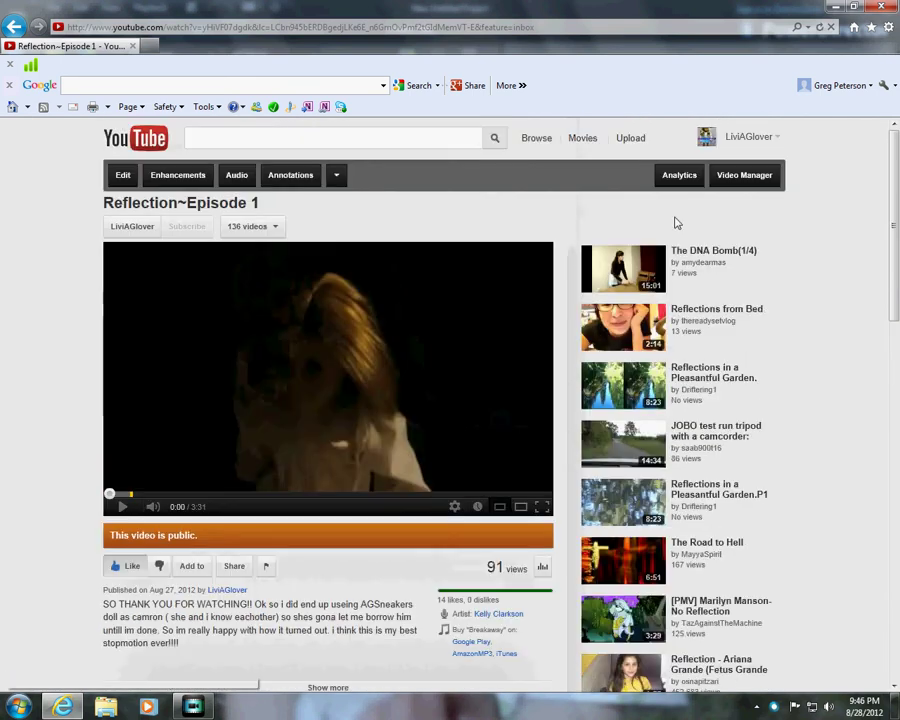
# - Go to your own YouTube channel page, then bring PowerDirector to the front
pyautogui.click(745, 137)
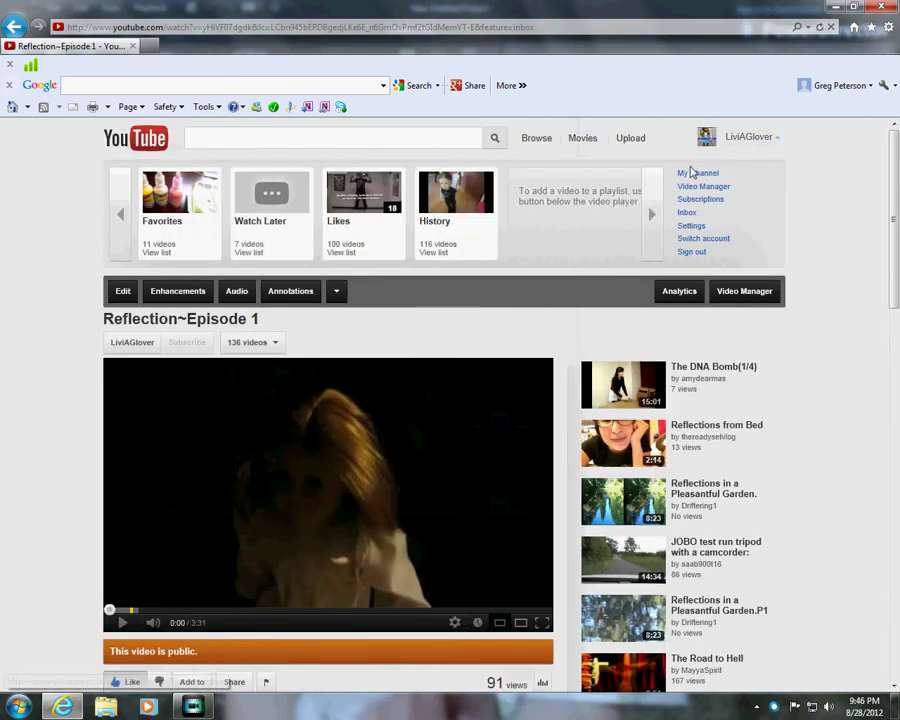
pyautogui.click(697, 174)
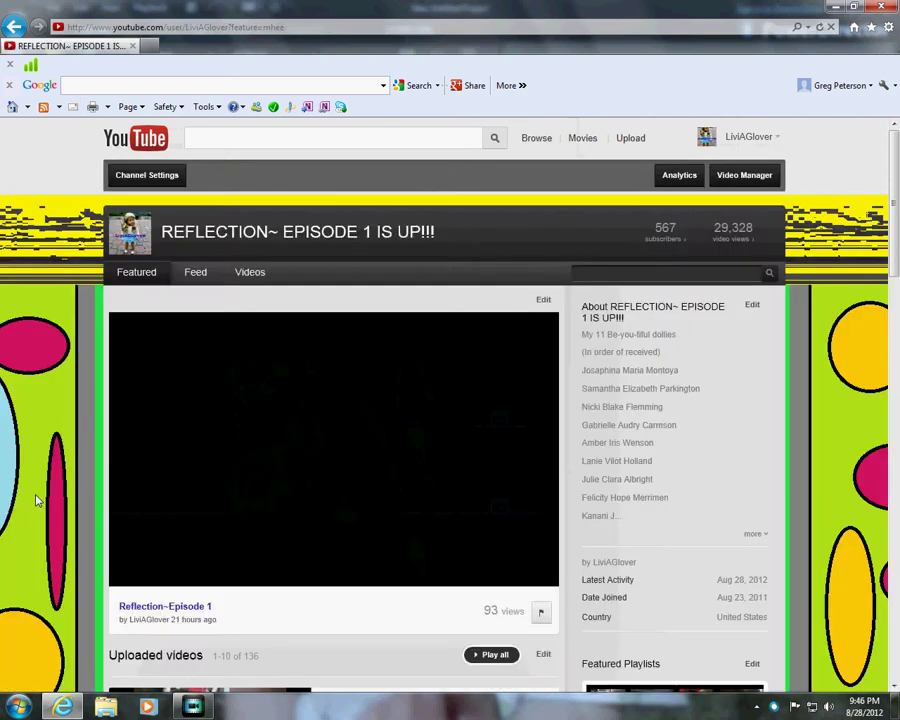
pyautogui.click(194, 707)
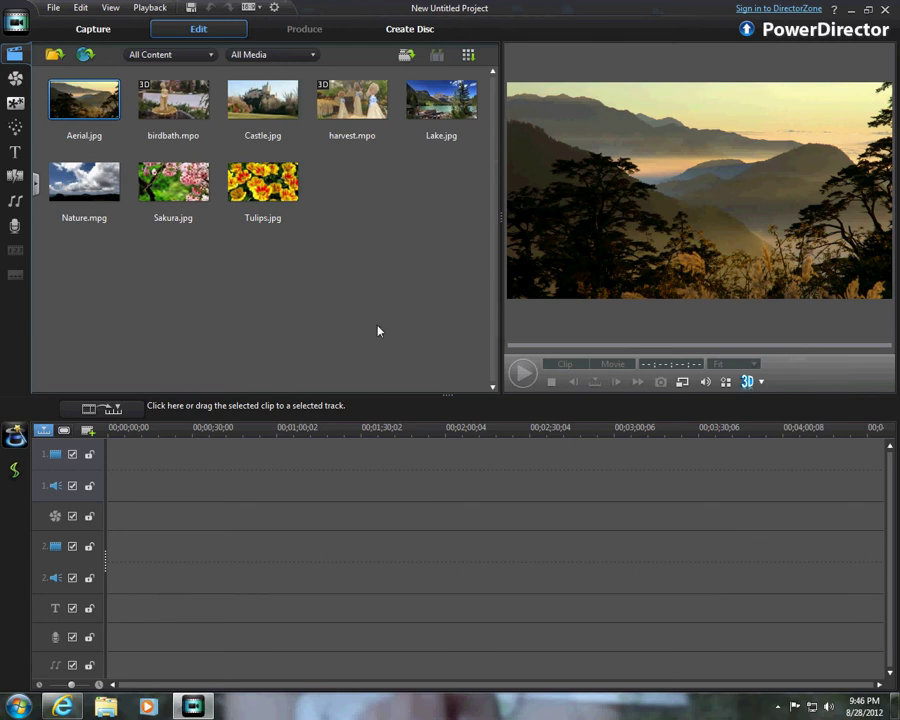
# - Using Import Media Files, select AG beach day 001 through the last beach-day photo
pyautogui.click(54, 54)
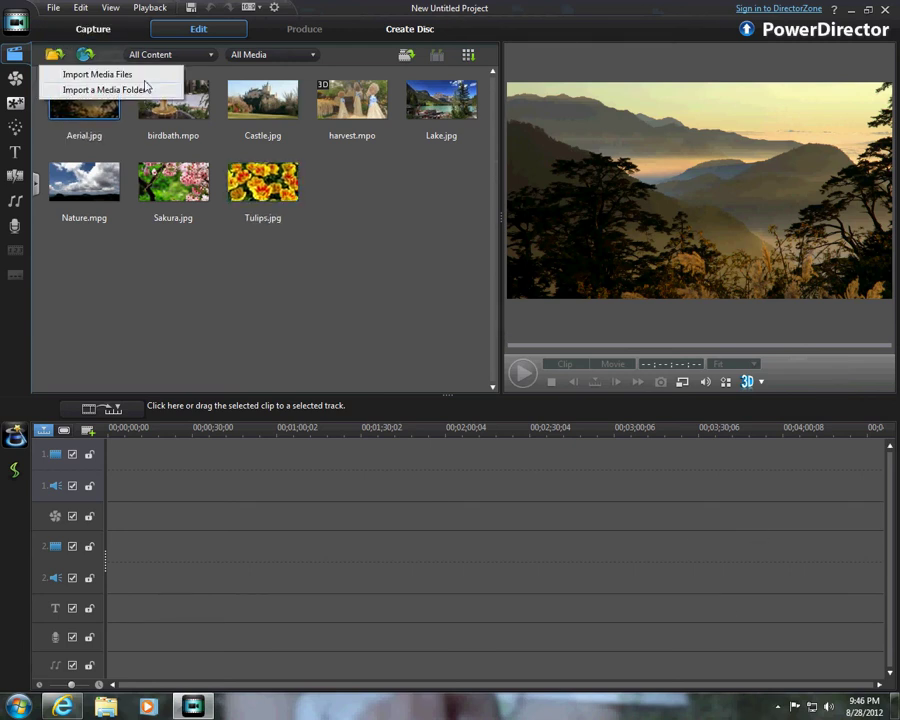
pyautogui.click(144, 75)
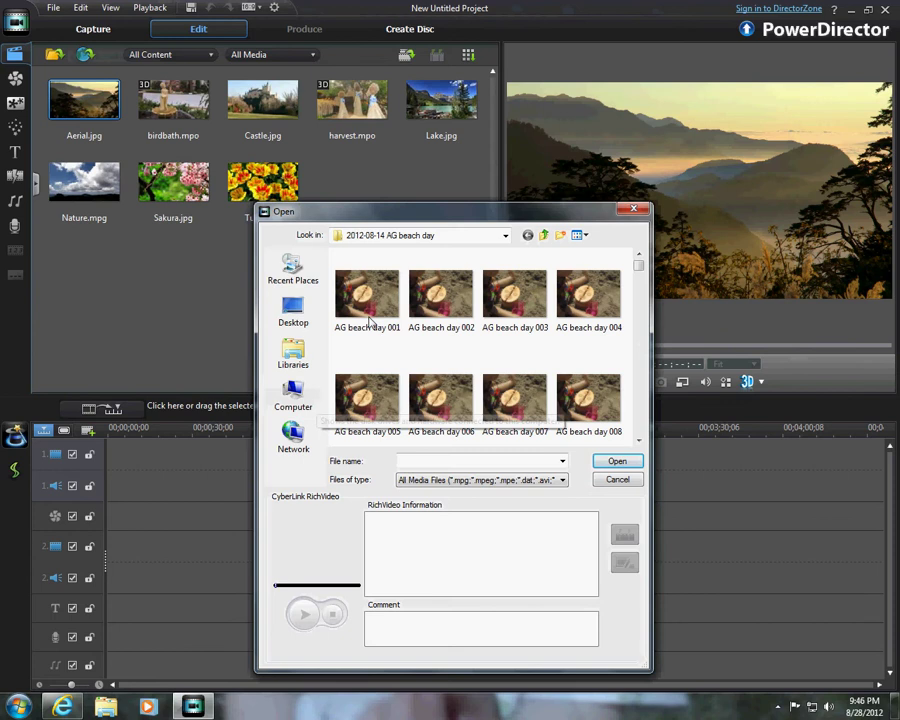
pyautogui.click(368, 300)
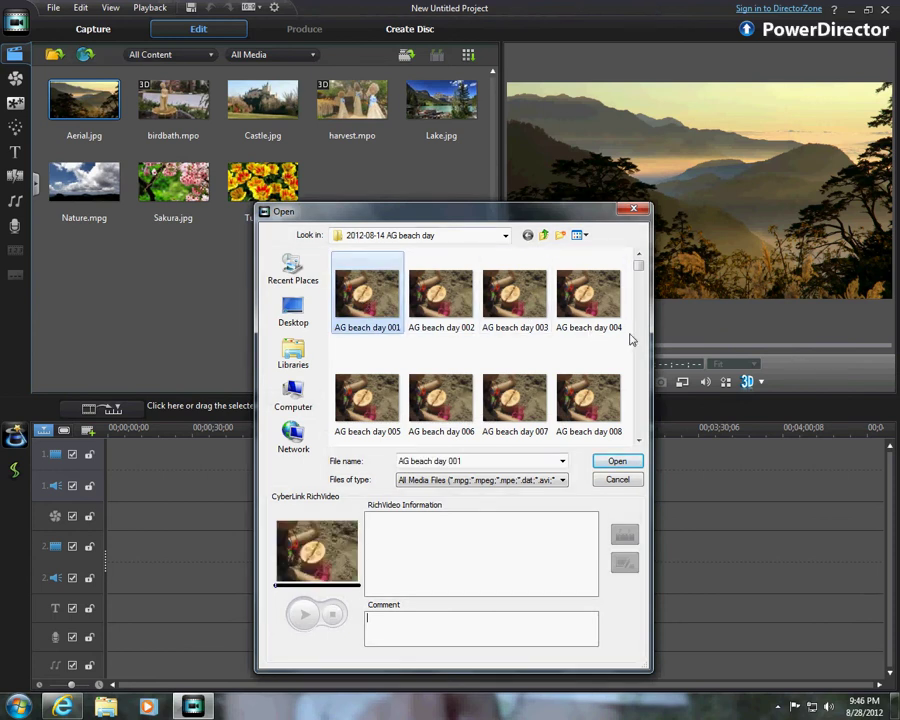
pyautogui.scroll(-5, 644, 335)
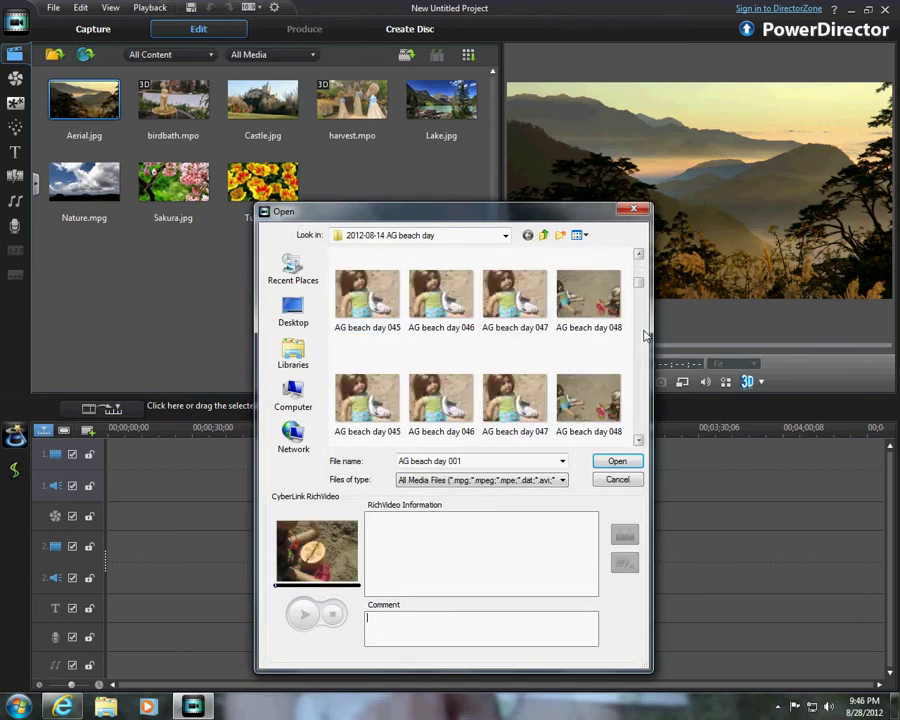
pyautogui.scroll(-3, 644, 335)
pyautogui.scroll(-3, 646, 334)
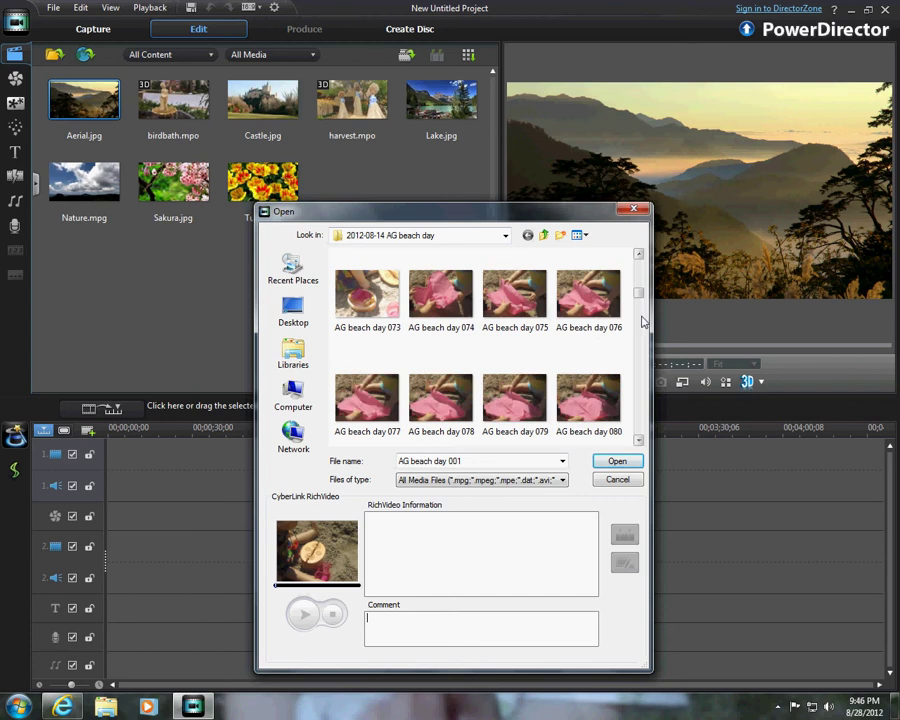
pyautogui.scroll(-5, 646, 321)
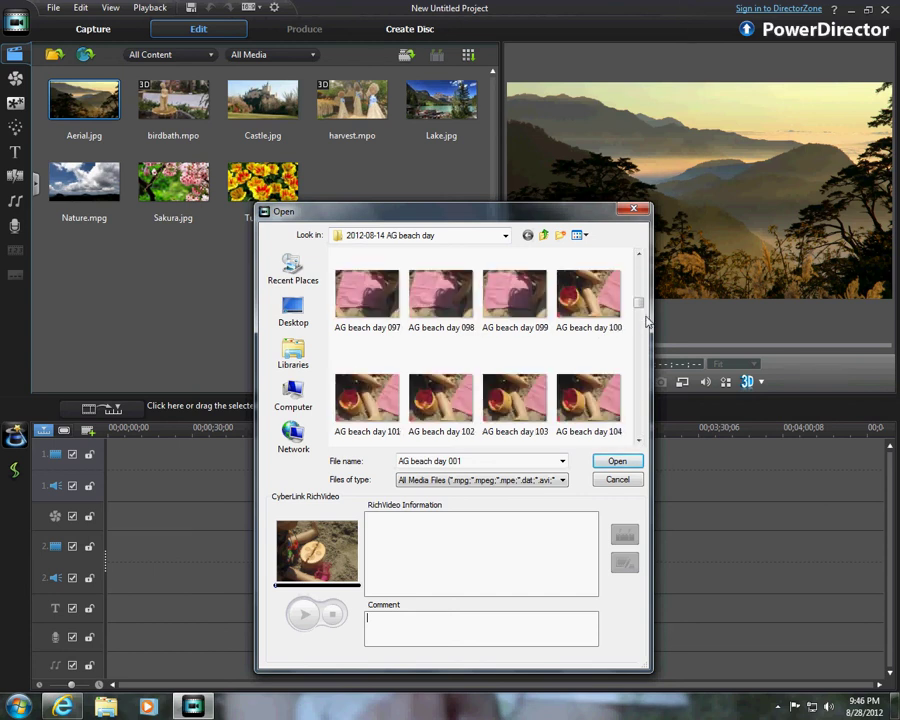
pyautogui.scroll(-1, 646, 321)
pyautogui.scroll(1, 639, 322)
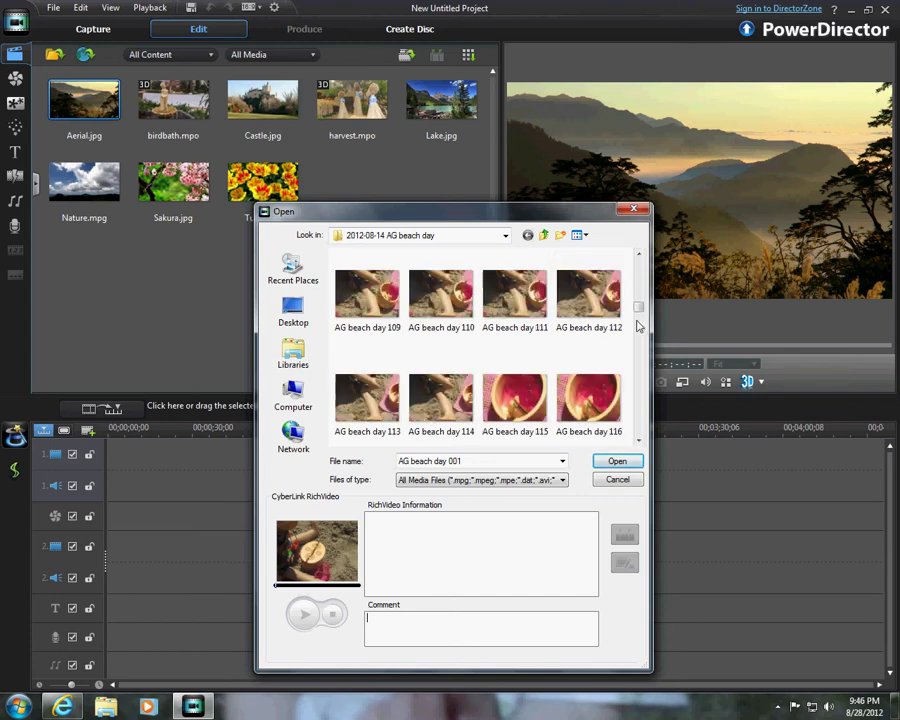
pyautogui.keyDown('shift'); pyautogui.click(441, 400); pyautogui.keyUp('shift')
# - Import the selected beach-day photos, then select all of them in the media library with Ctrl+A
pyautogui.click(632, 466)
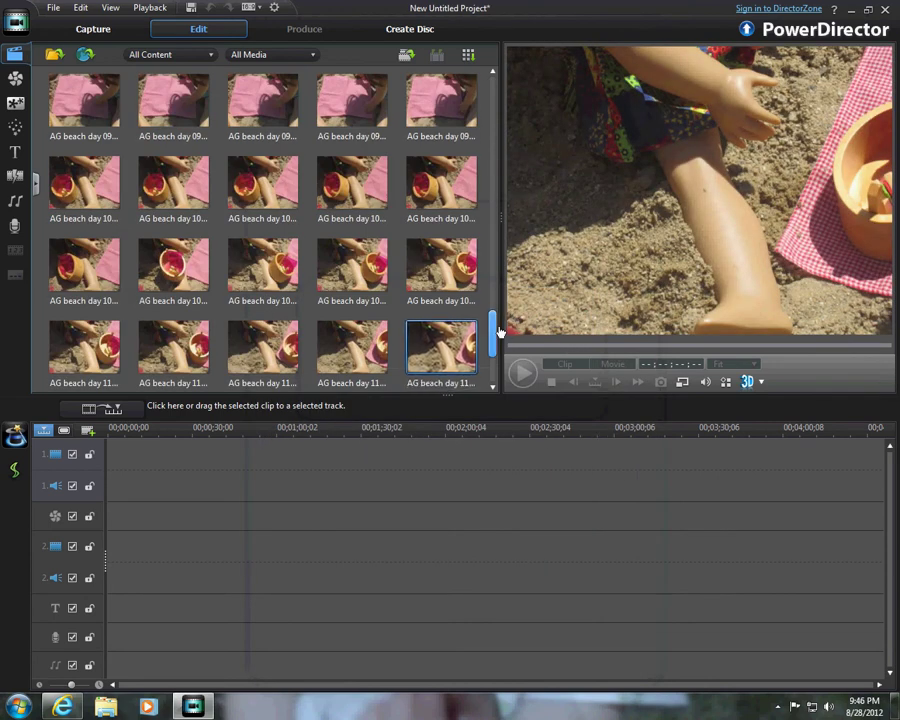
pyautogui.moveTo(492, 335); pyautogui.dragTo(491, 76)
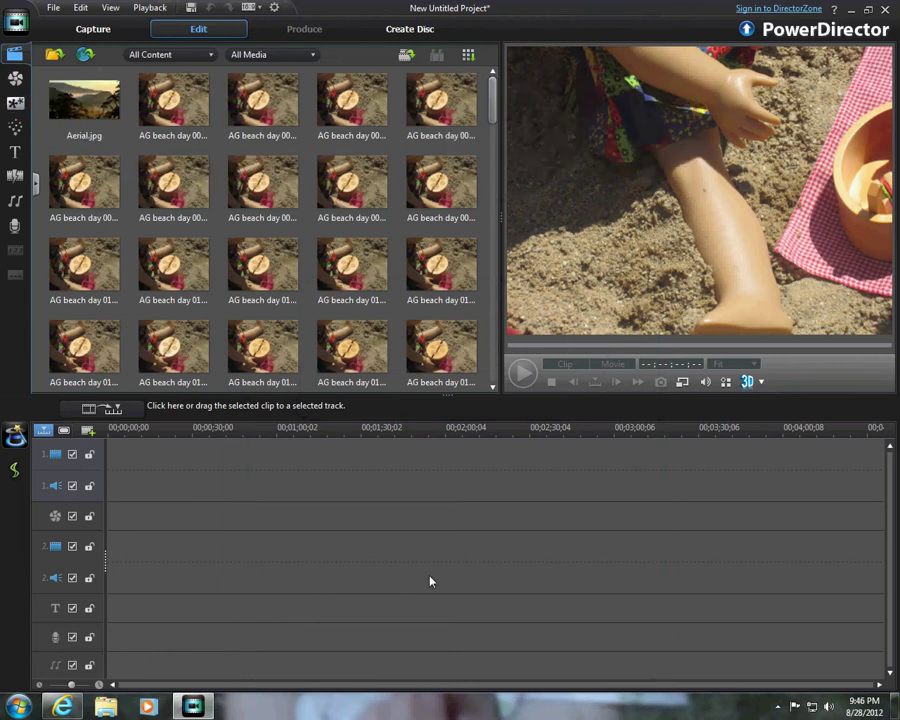
pyautogui.click(192, 96)
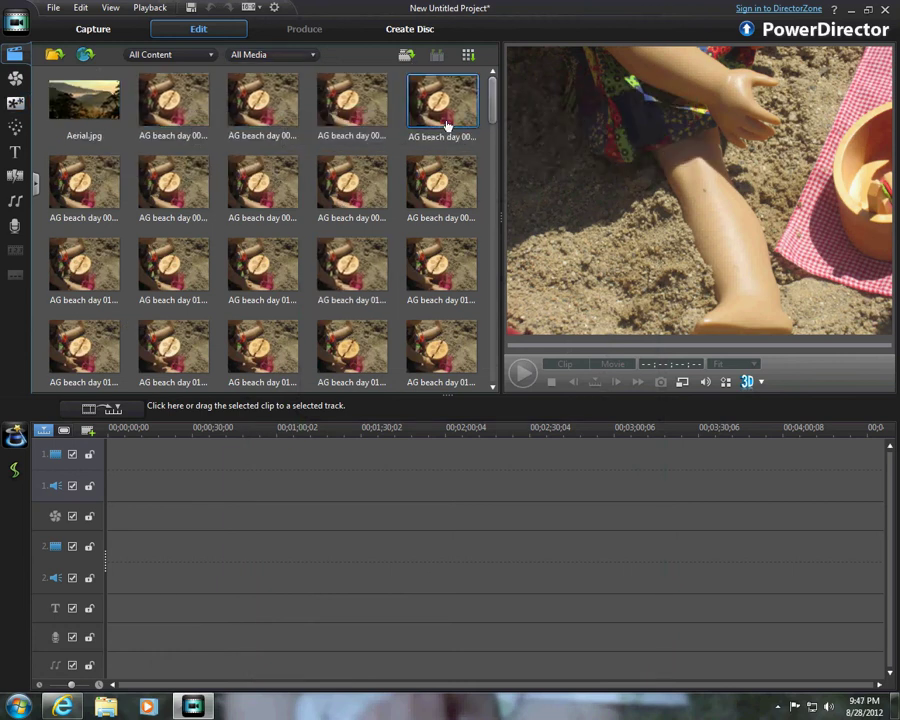
pyautogui.scroll(-15, 492, 257)
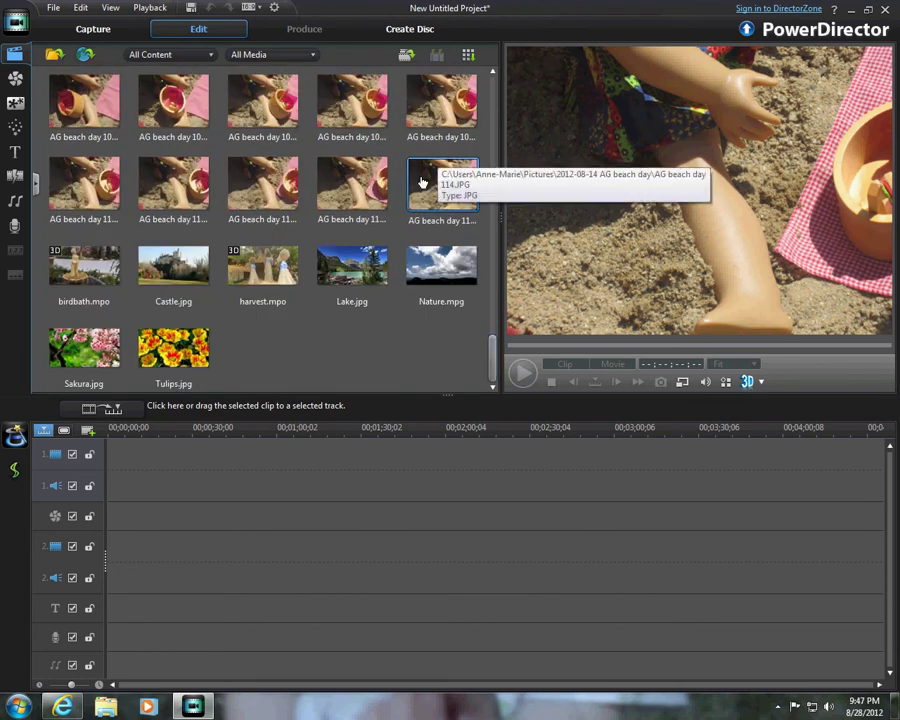
pyautogui.scroll(15, 490, 100)
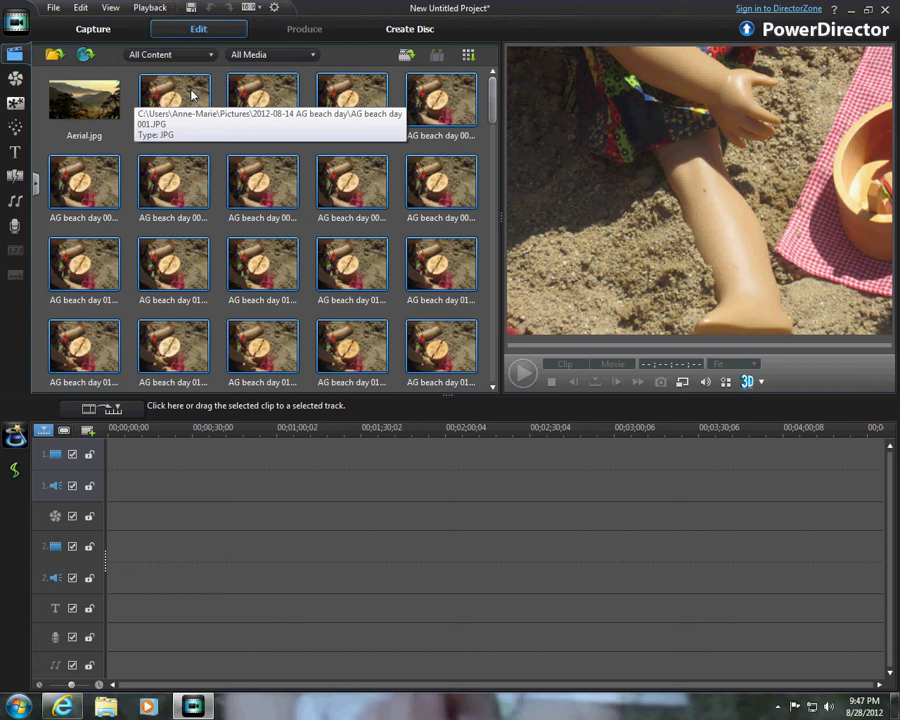
pyautogui.hotkey('ctrl', 'a')
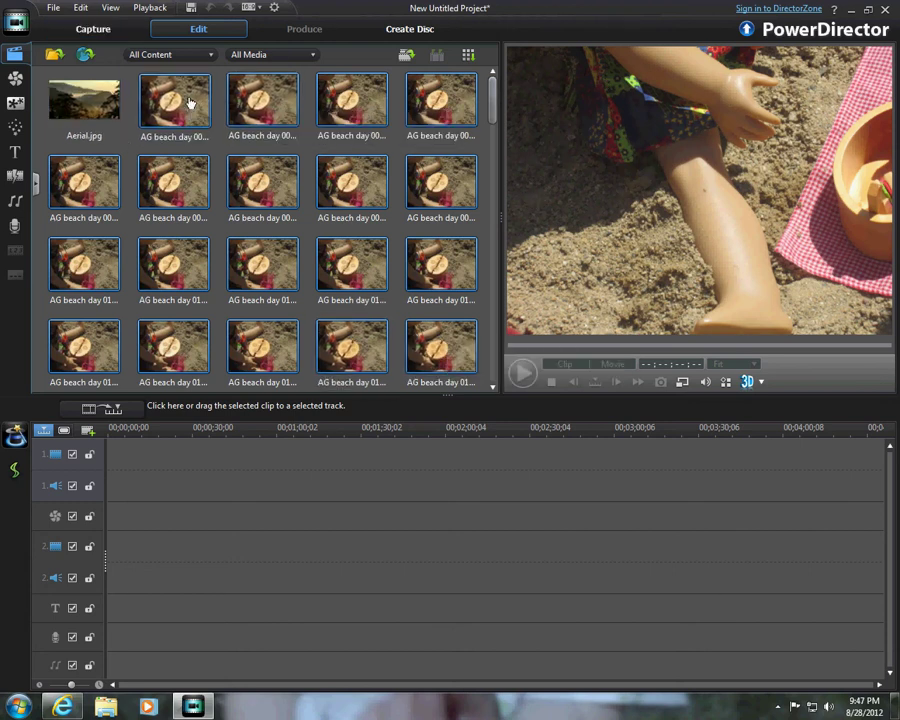
# - Drop the selected AG beach day photos onto video track 1 as 5-second clips
pyautogui.moveTo(189, 103); pyautogui.dragTo(110, 455)
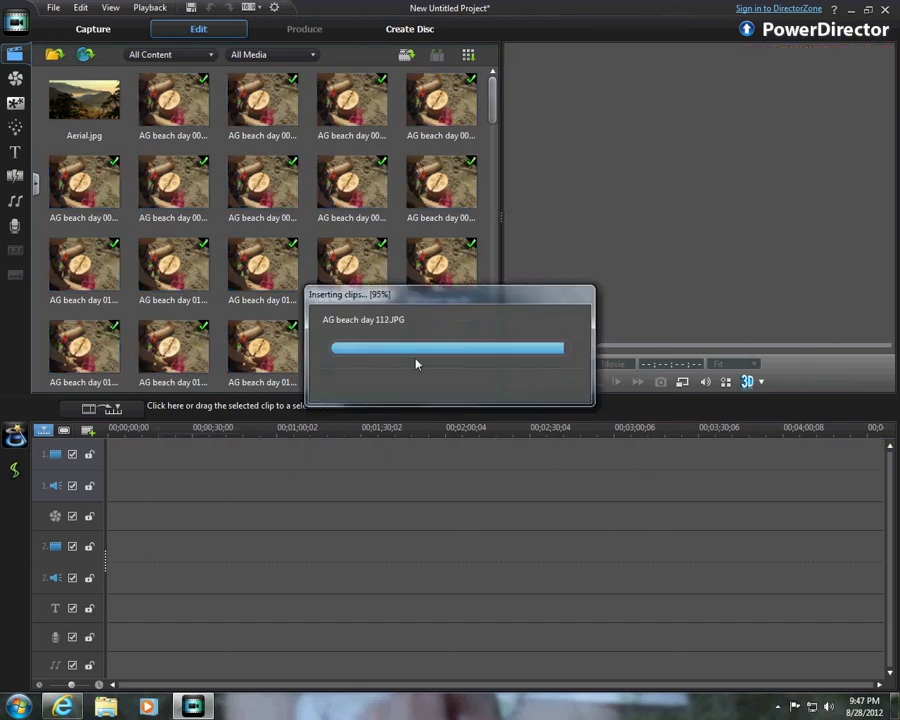
pyautogui.moveTo(328, 690); pyautogui.dragTo(200, 686)
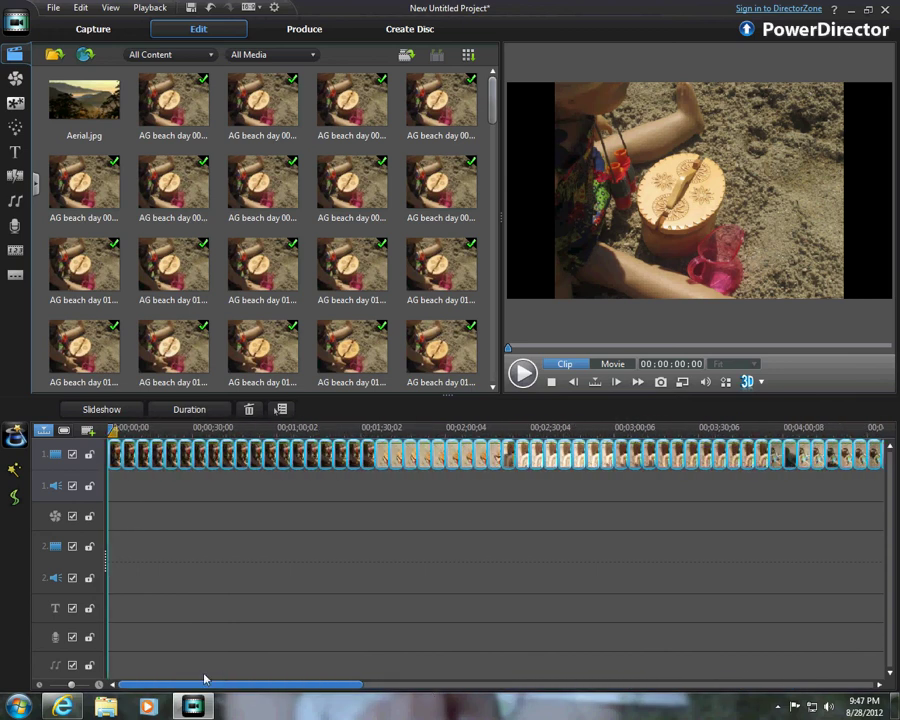
# - Set the selected clips' duration to 00;00;00;02 in Duration Settings
pyautogui.click(180, 411)
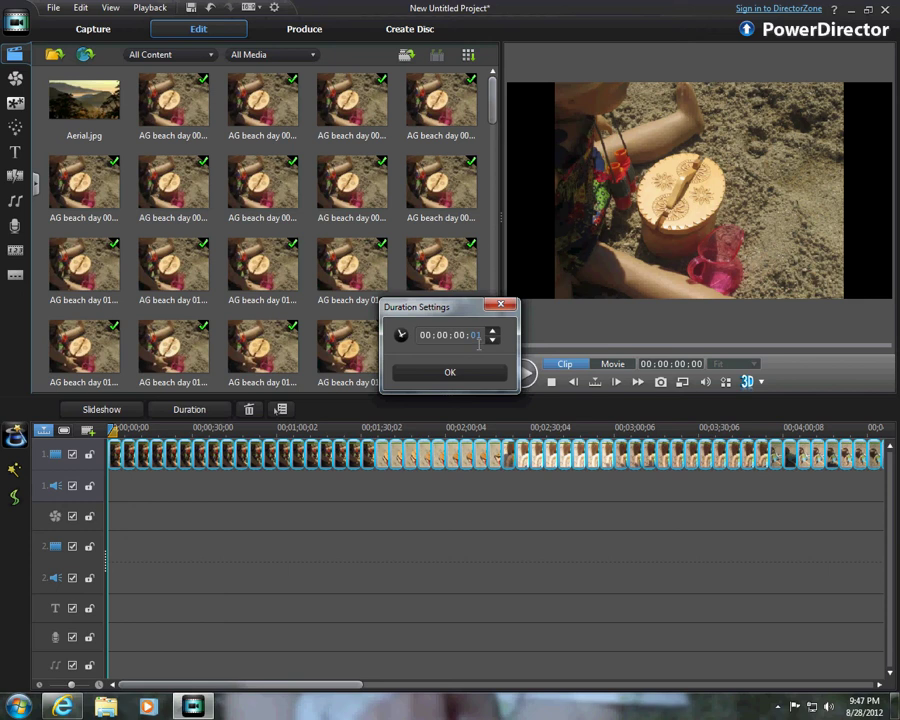
pyautogui.press('Up')
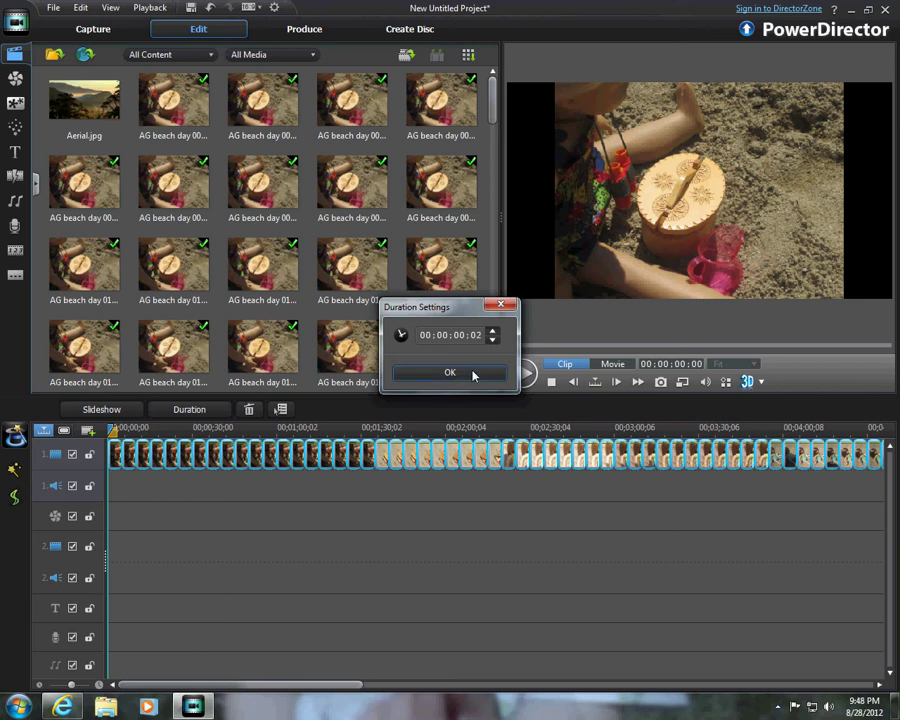
# - Apply the two-frame duration and recheck the first clip's Duration Settings without changes
pyautogui.click(449, 372)
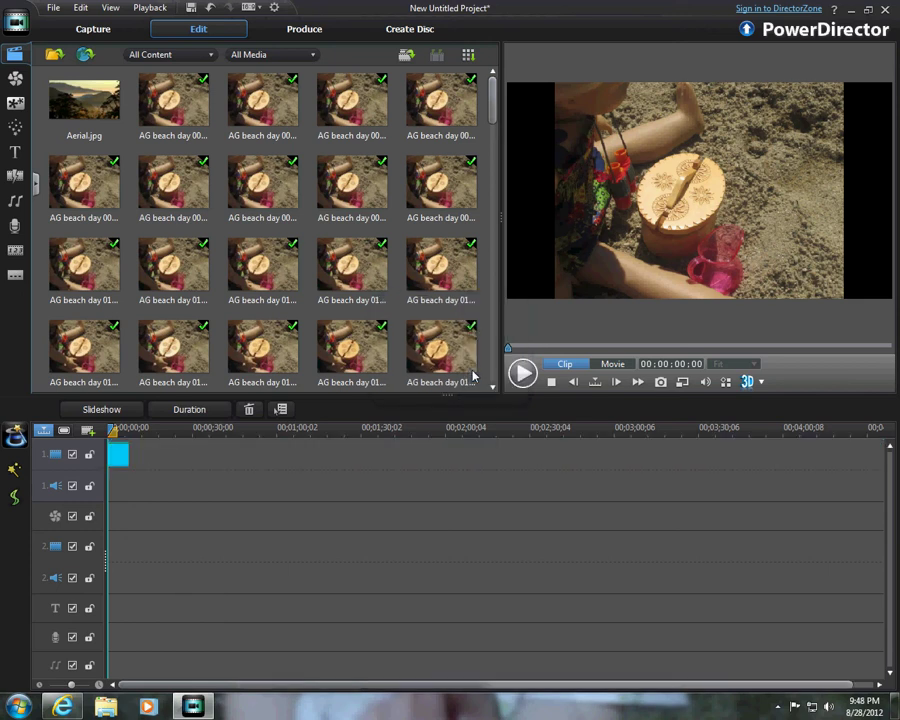
pyautogui.click(128, 452)
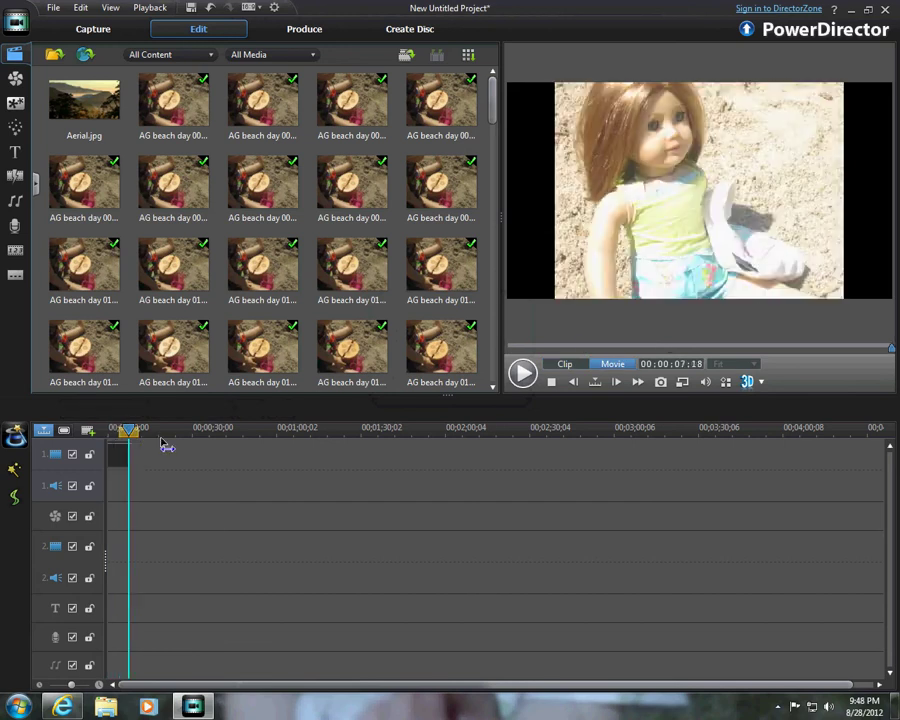
pyautogui.click(125, 458)
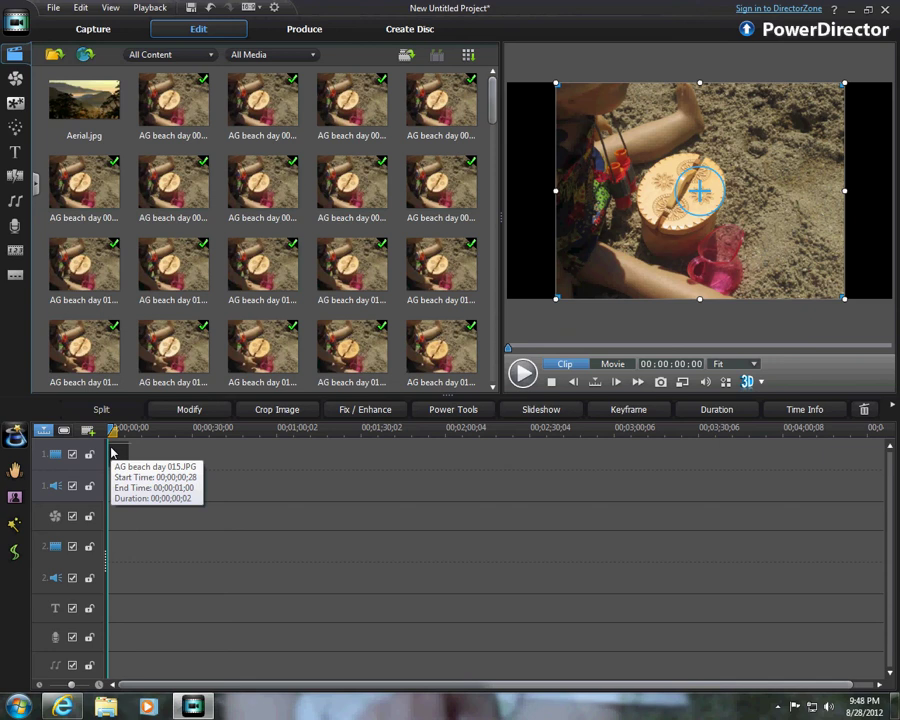
pyautogui.click(712, 408)
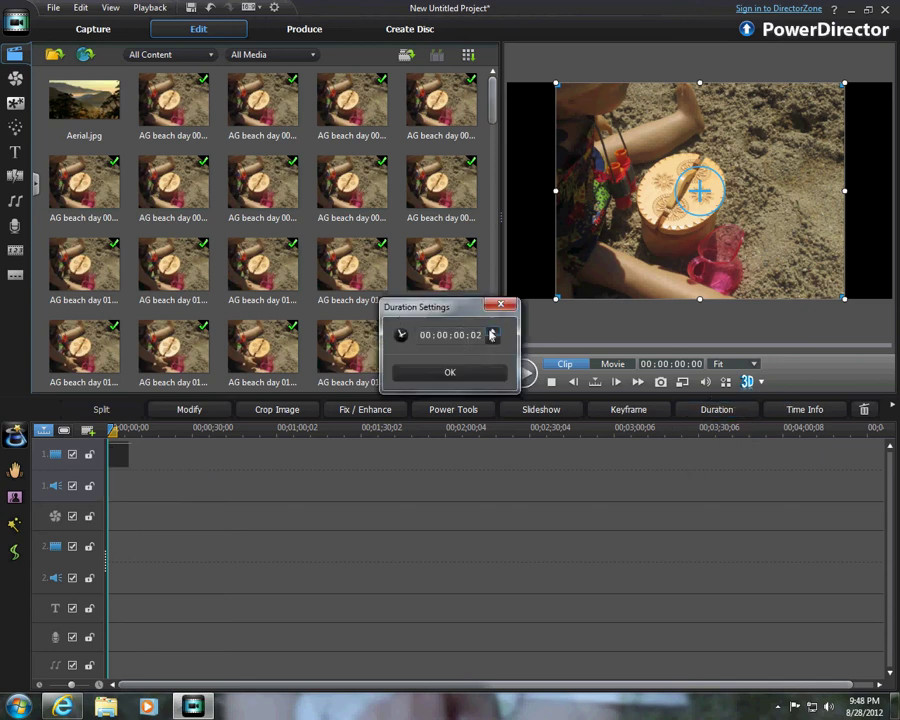
pyautogui.click(501, 305)
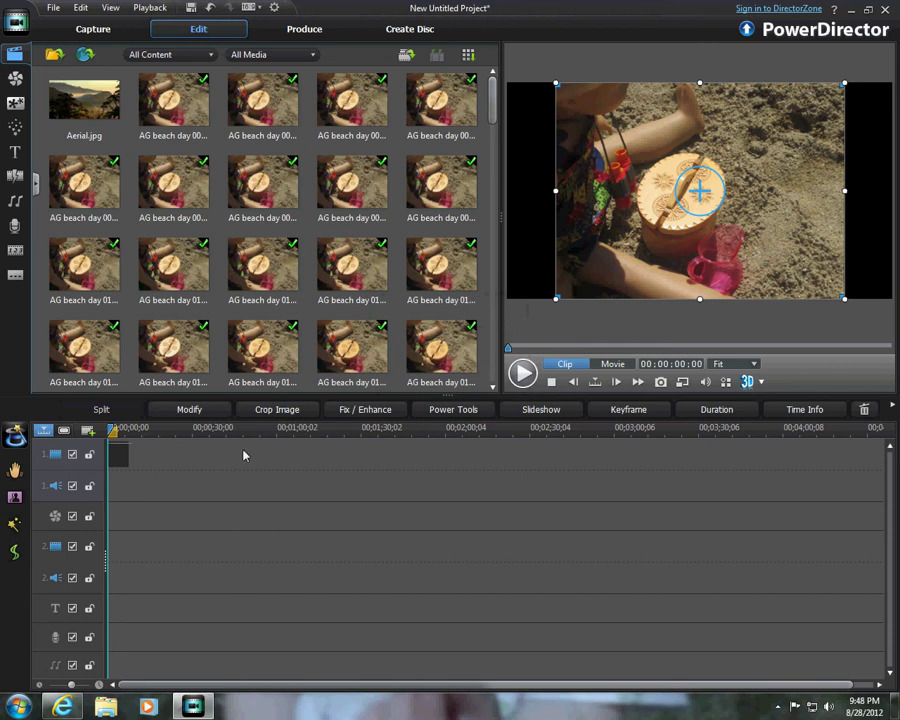
# - Deselect the clips and play the movie preview from the start
pyautogui.click(116, 430)
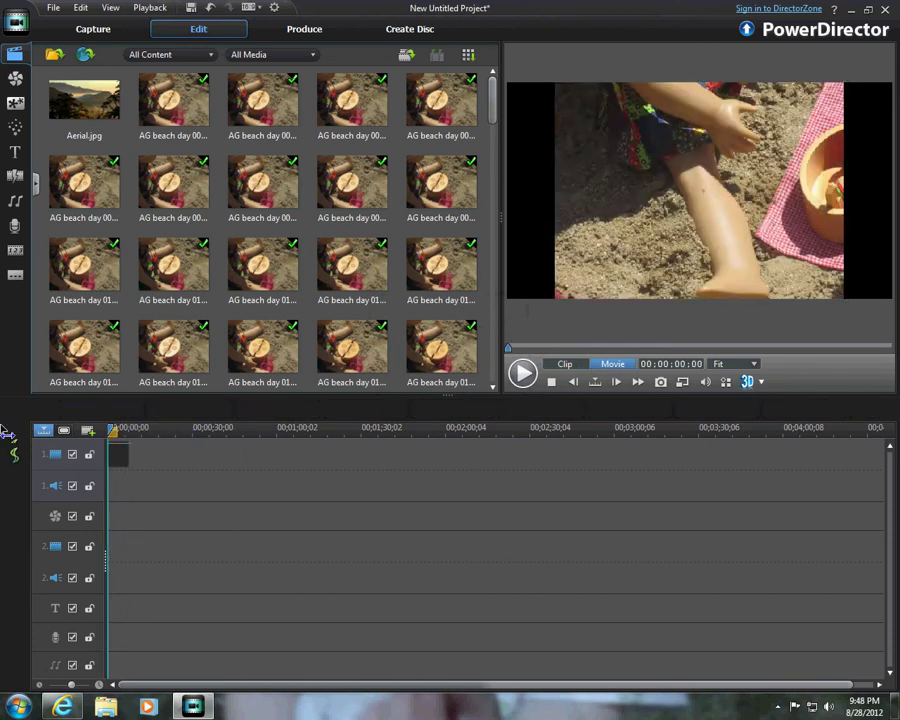
pyautogui.click(5, 432)
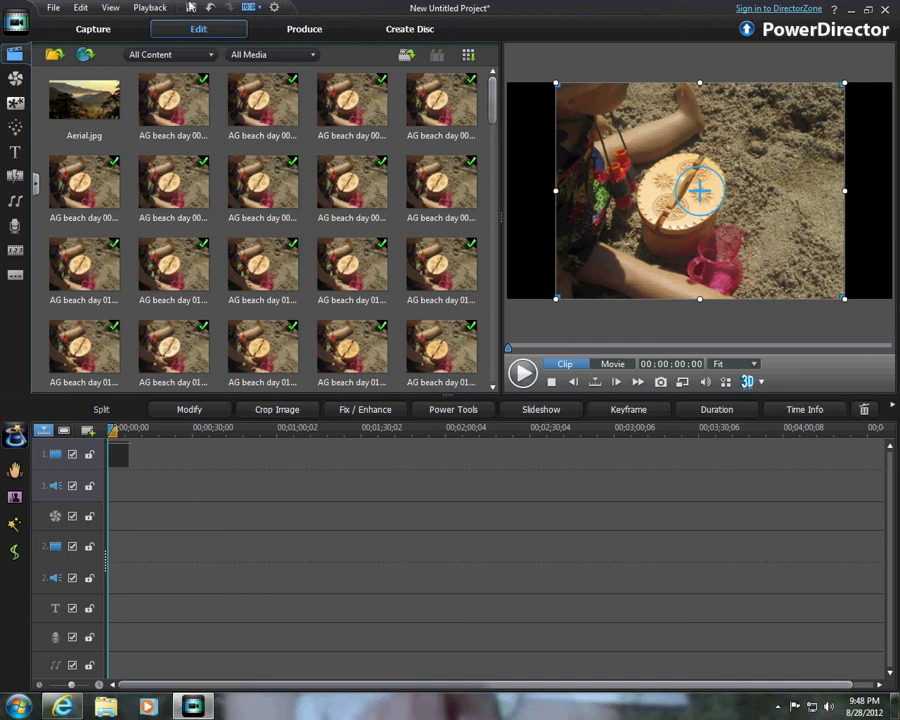
pyautogui.click(577, 385)
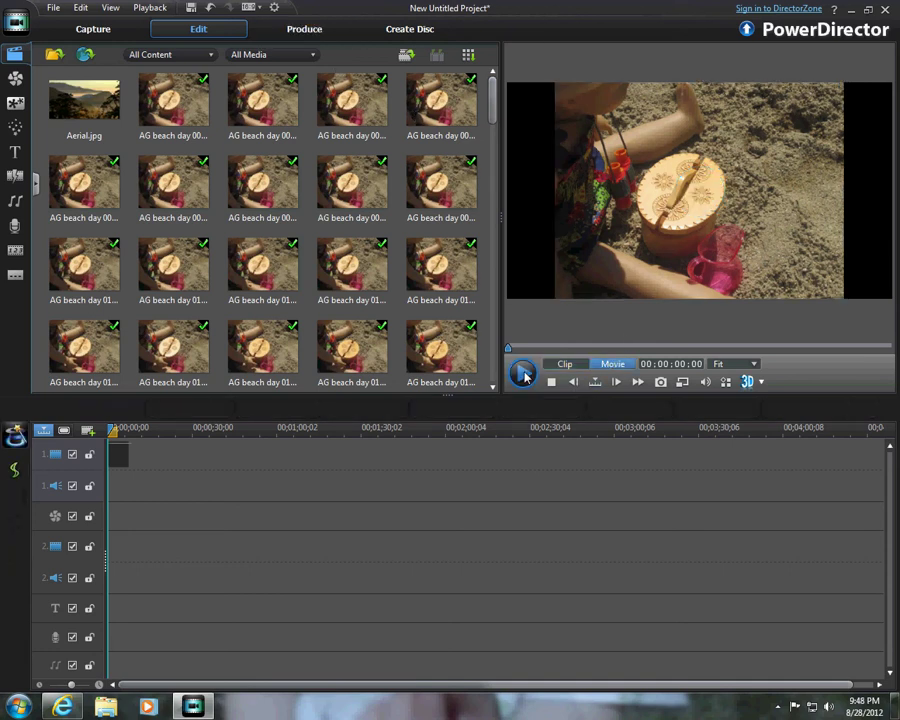
pyautogui.click(522, 372)
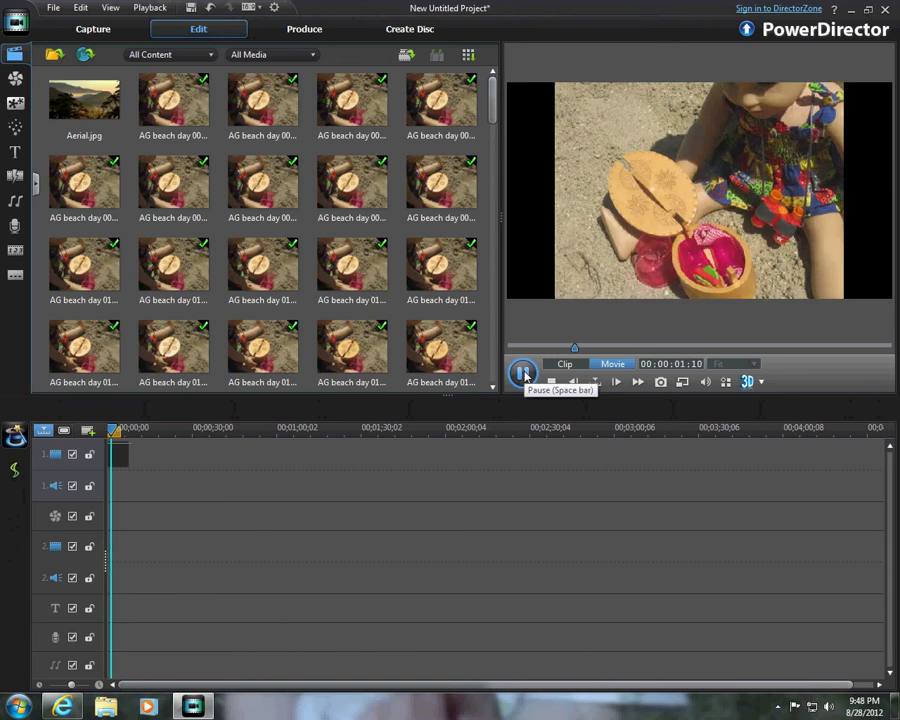
# - Pause the preview and pick MPEG-4 Best Quality output in the Produce workspace
pyautogui.click(522, 372)
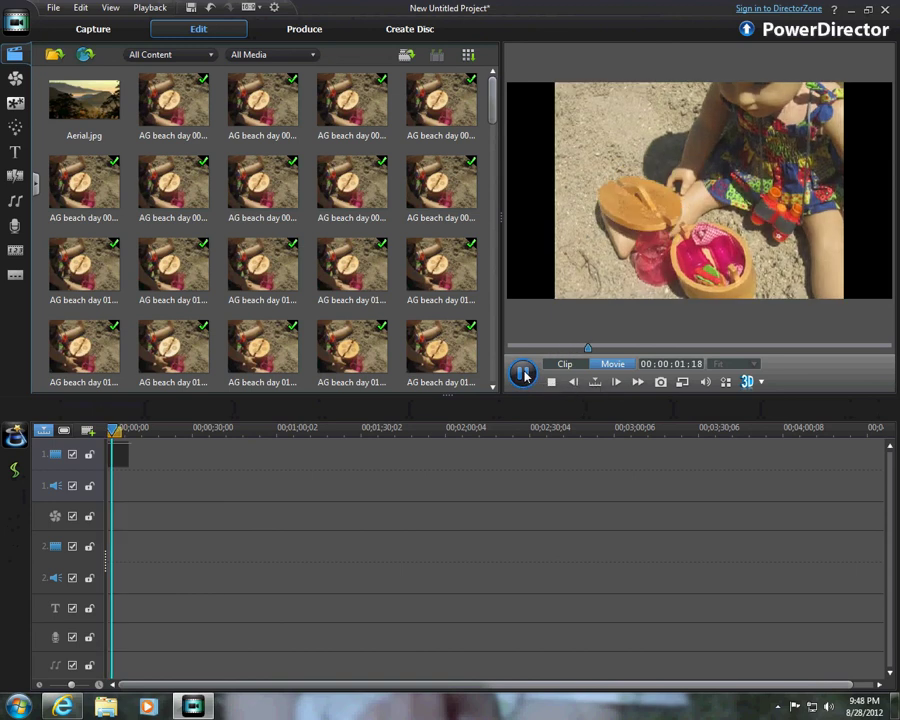
pyautogui.click(300, 29)
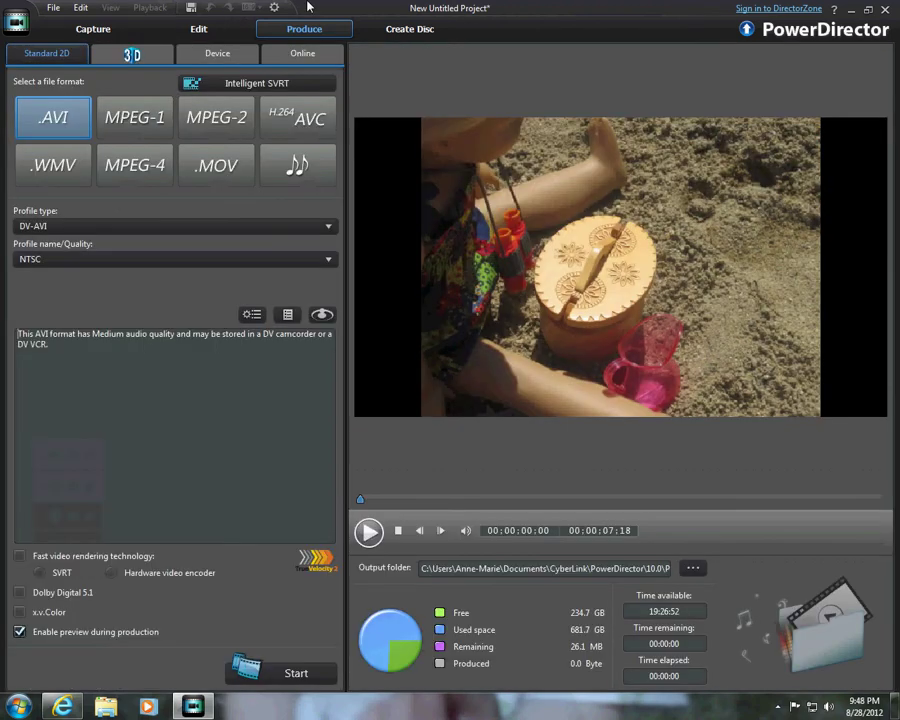
pyautogui.click(148, 175)
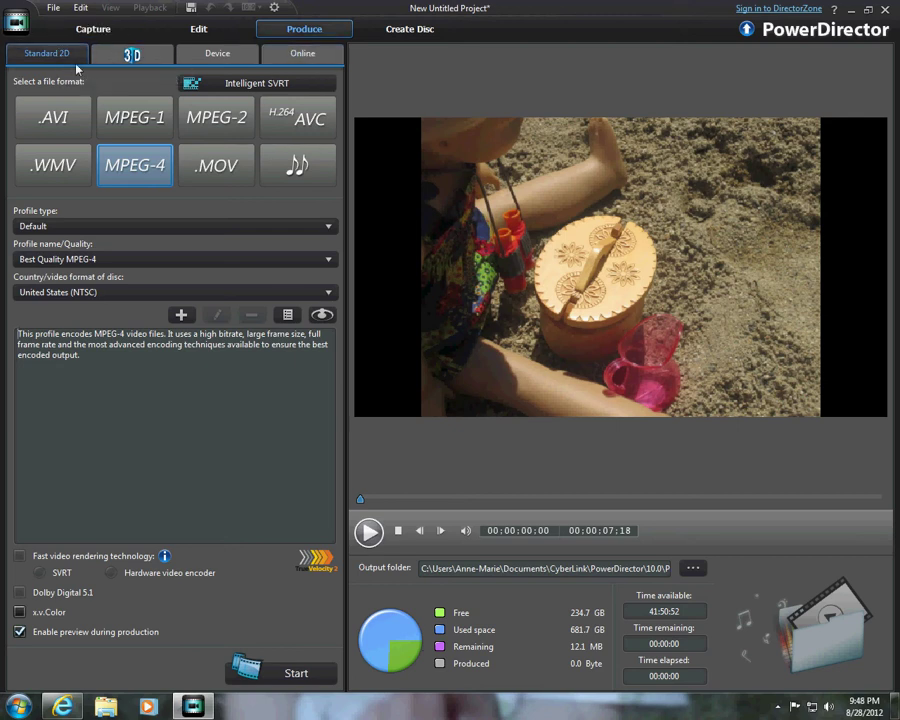
# - Choose YouTube as the online upload site and clear the default description
pyautogui.click(320, 57)
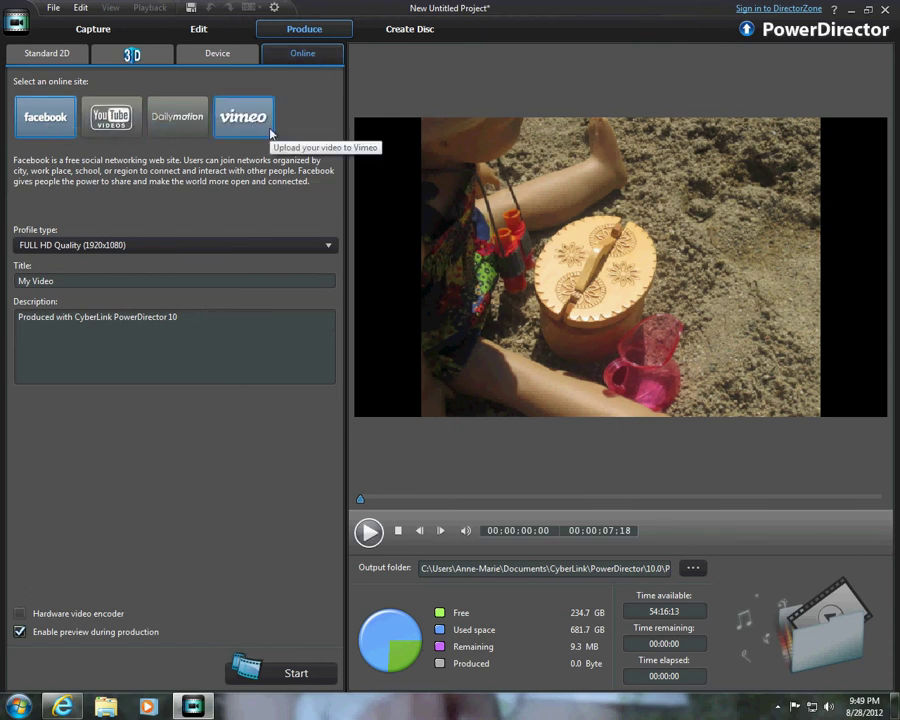
pyautogui.click(121, 120)
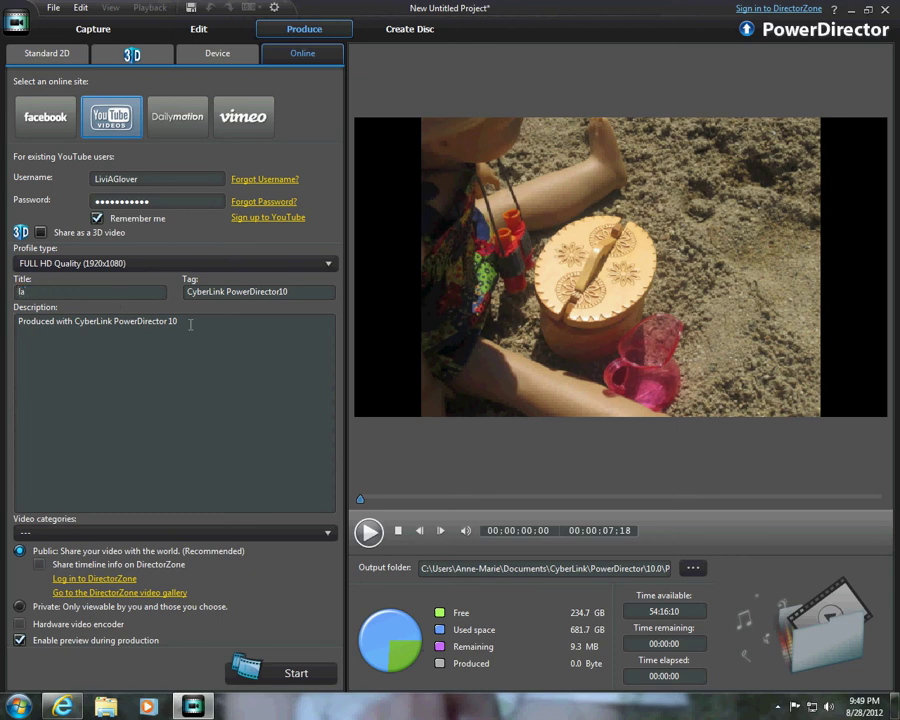
pyautogui.moveTo(259, 343); pyautogui.dragTo(9, 326)
pyautogui.press('BackSpace')
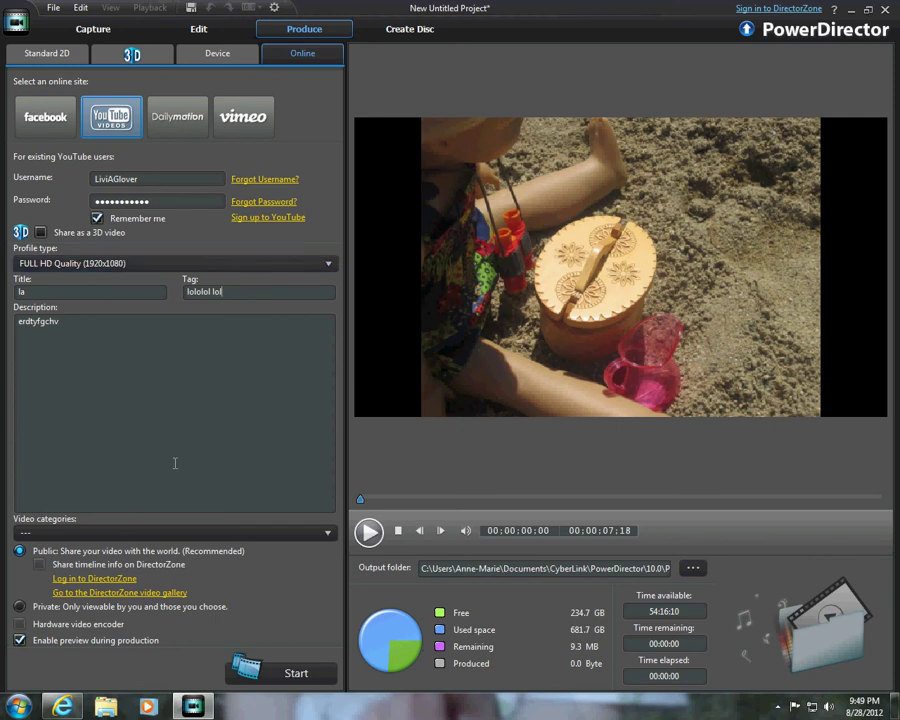
# - Set the video category to Entertainment and bring the YouTube channel page forward
pyautogui.click(150, 532)
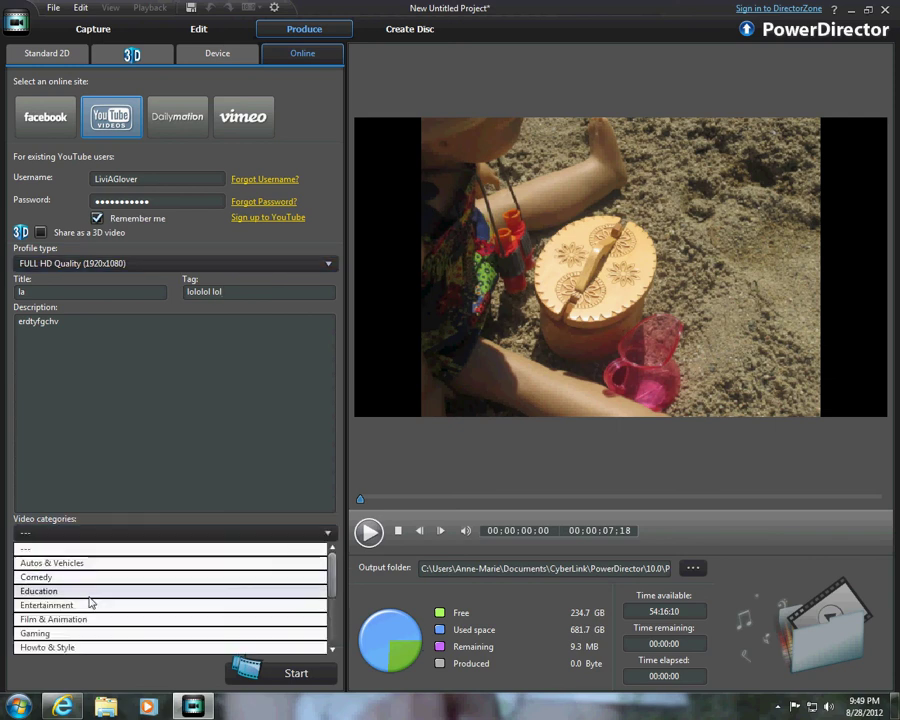
pyautogui.click(90, 604)
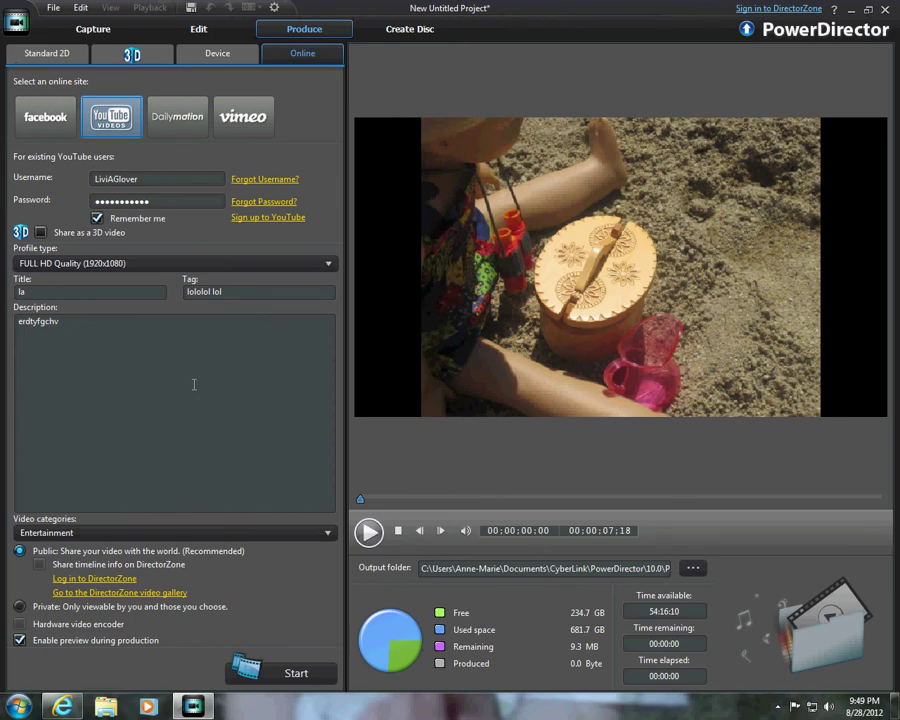
pyautogui.click(62, 708)
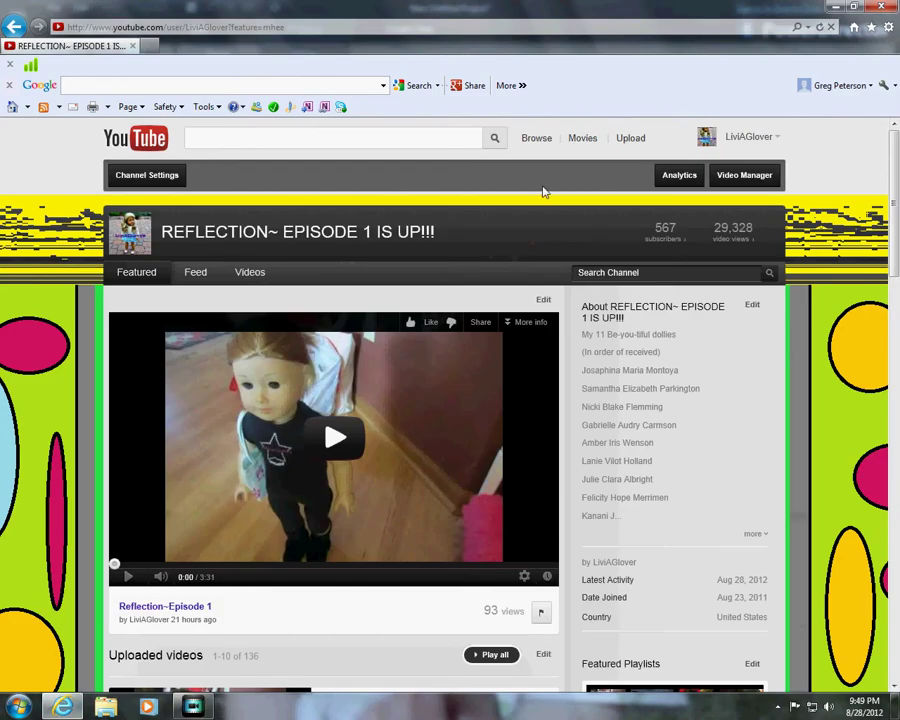
# - Check YouTube's upload page, return to My Channel, then switch back to PowerDirector
pyautogui.click(645, 139)
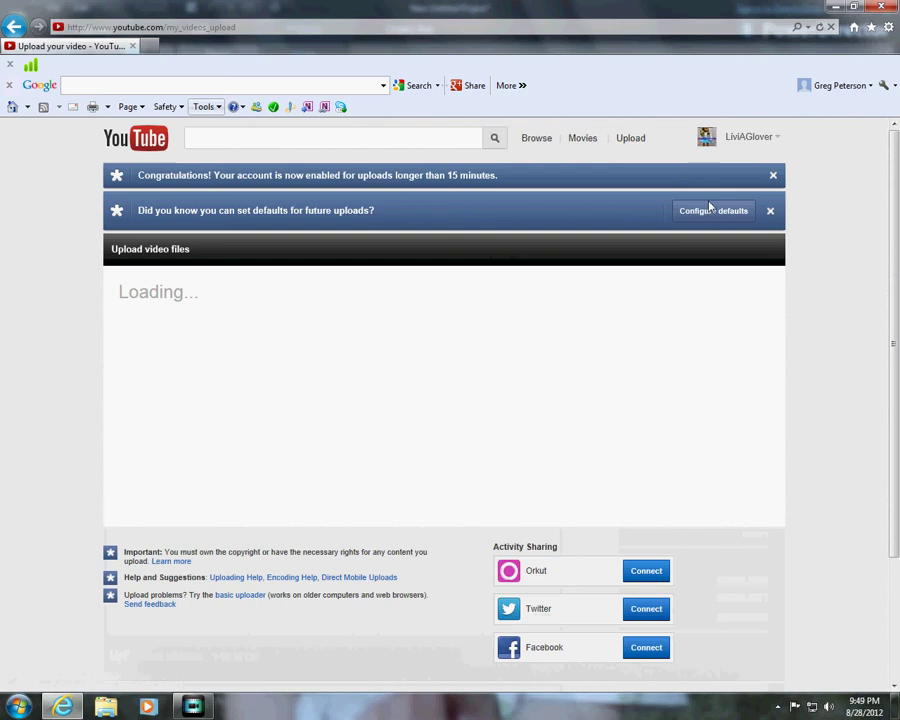
pyautogui.click(727, 140)
pyautogui.click(700, 174)
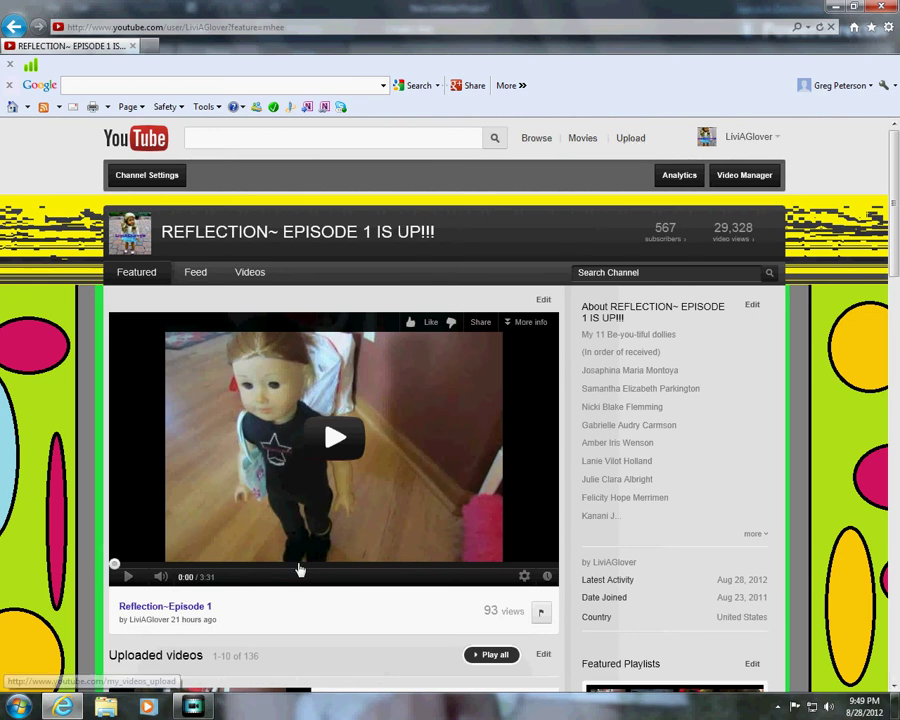
pyautogui.click(191, 709)
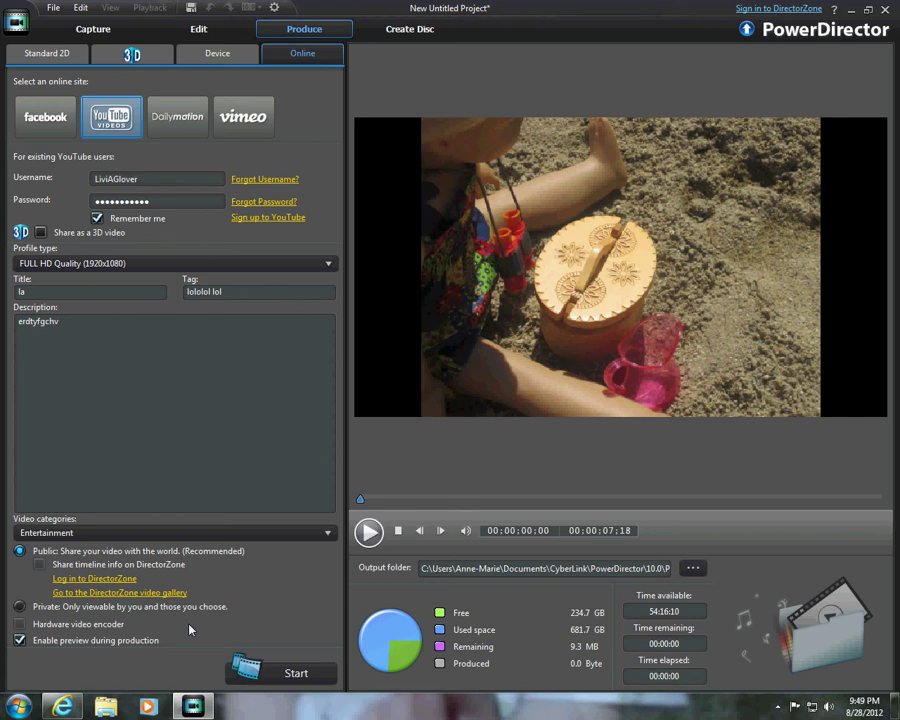
# - Preview the movie, then cancel the YouTube upload without the copyright agreement and return to Edit
pyautogui.click(367, 533)
pyautogui.click(367, 533)
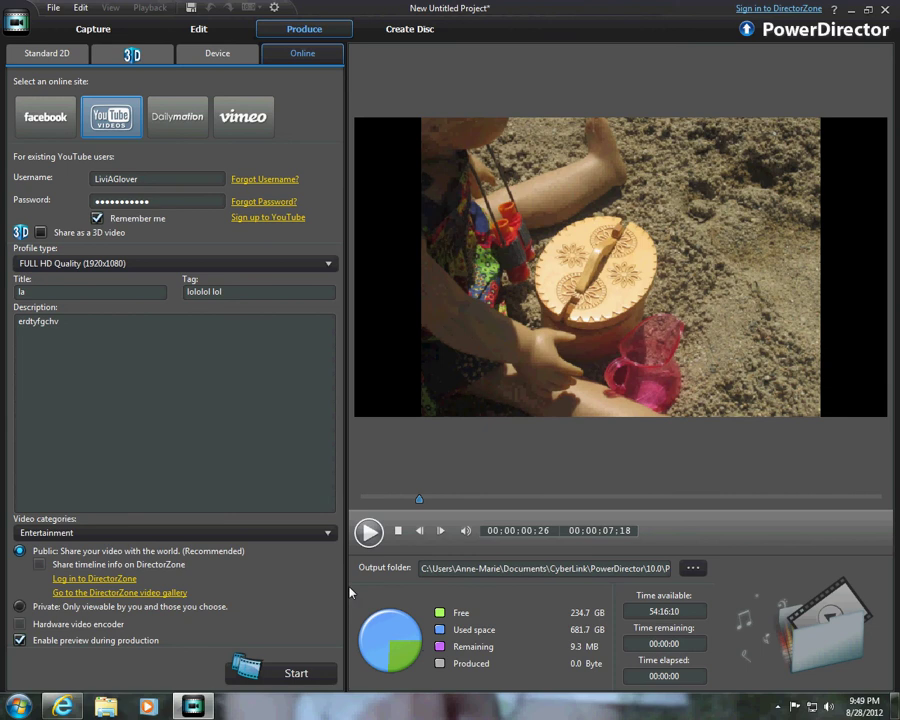
pyautogui.click(309, 682)
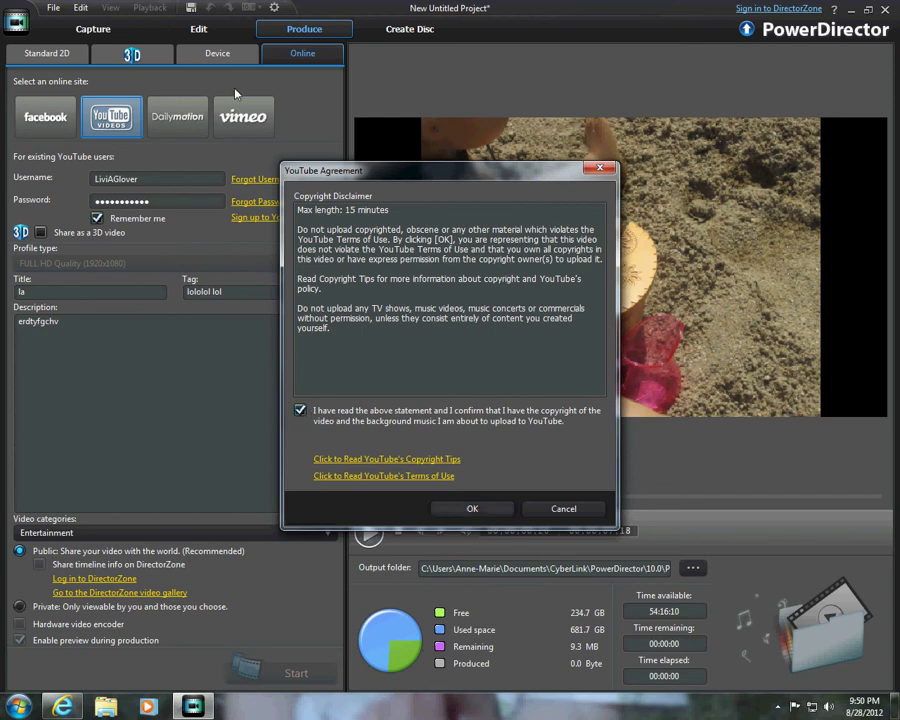
pyautogui.click(322, 418)
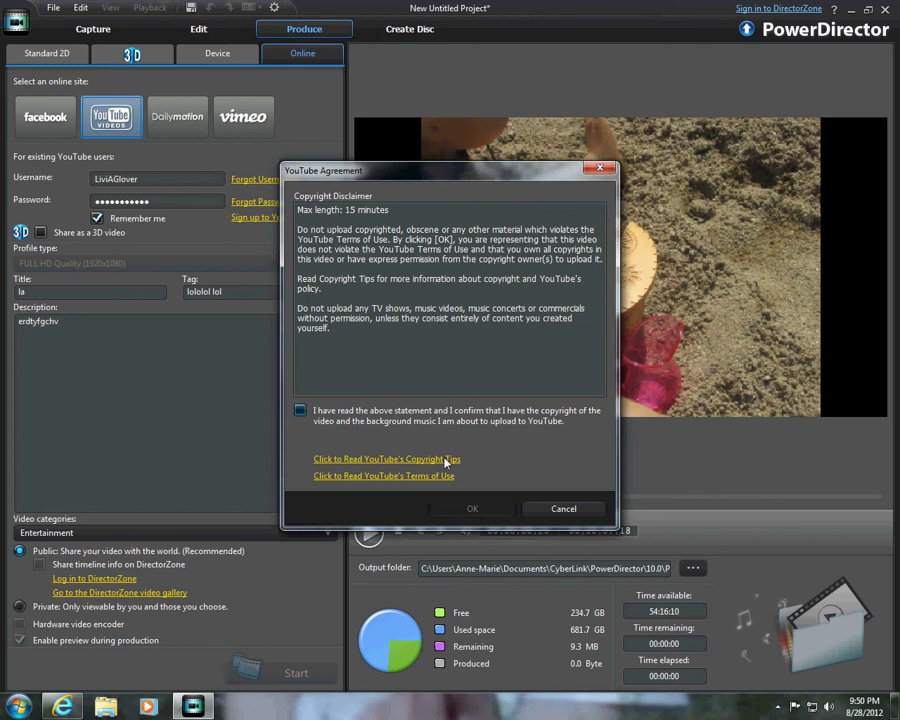
pyautogui.click(585, 512)
pyautogui.click(202, 32)
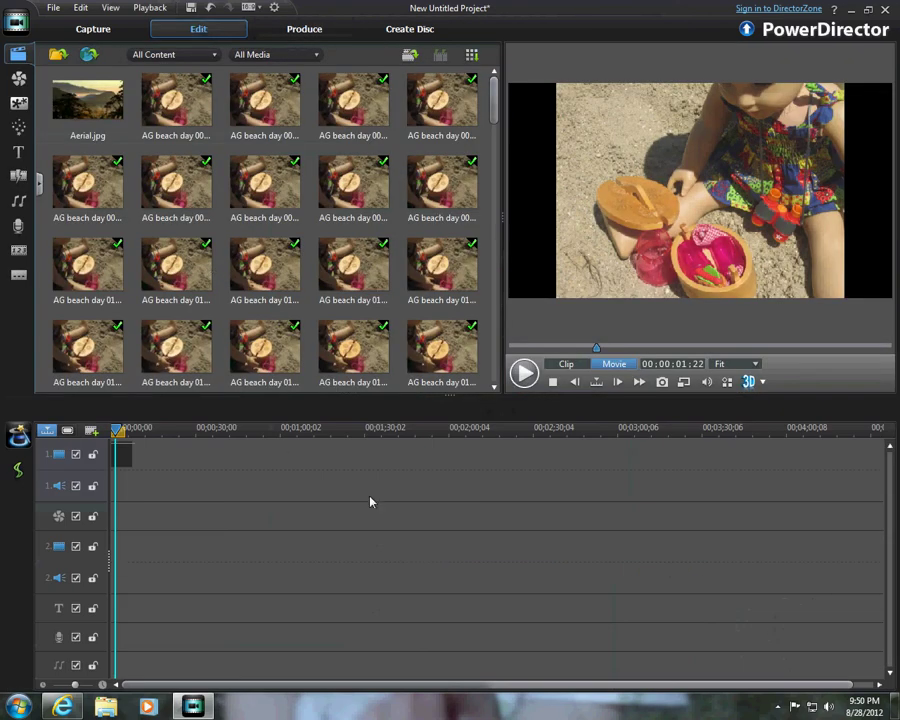
pyautogui.click(22, 78)
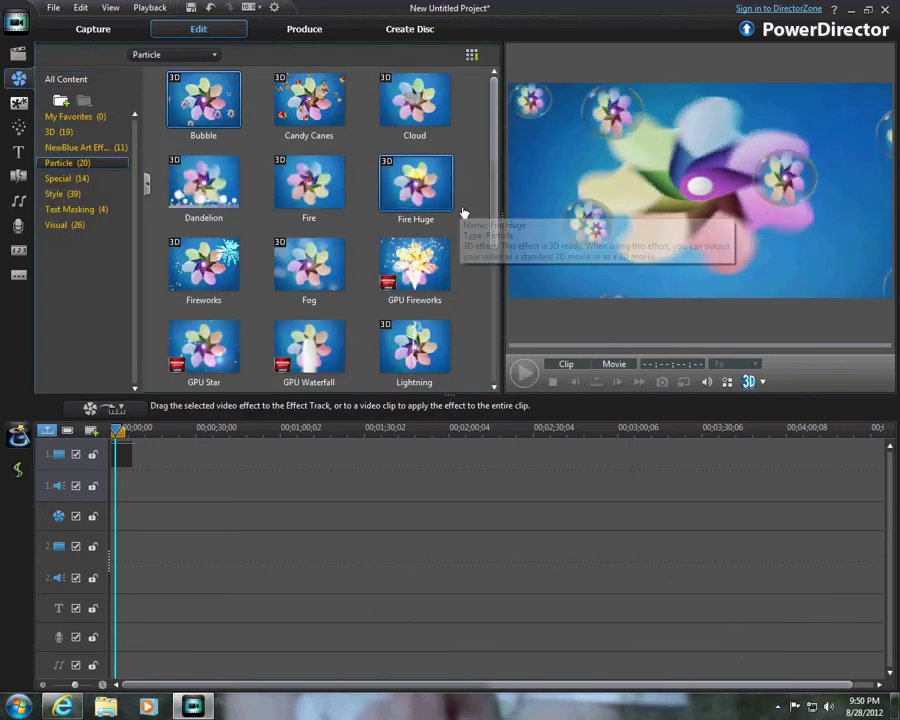
pyautogui.scroll(-3, 480, 260)
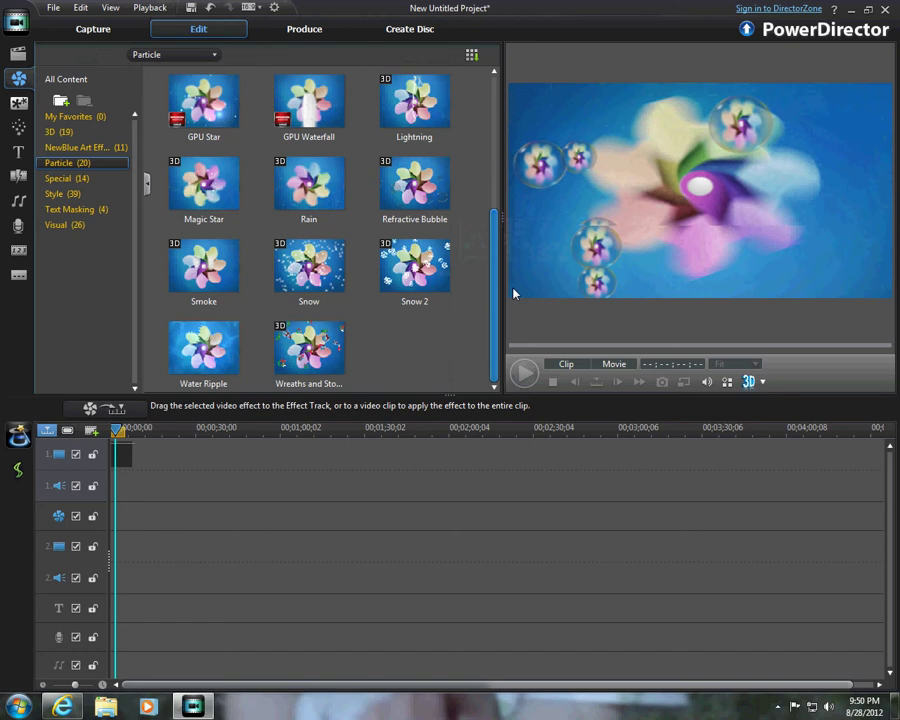
pyautogui.click(309, 265)
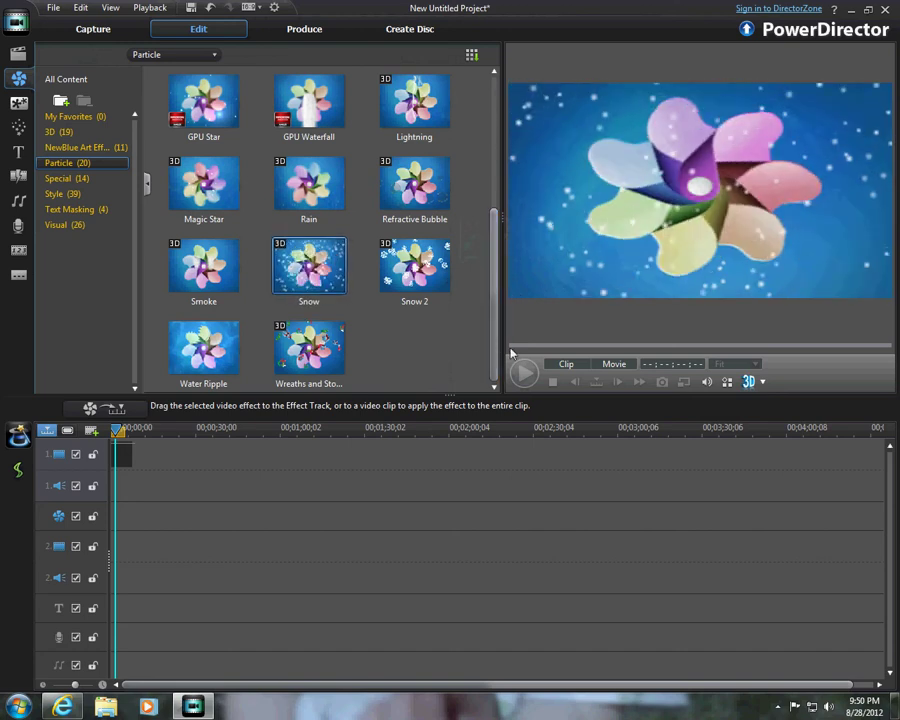
pyautogui.moveTo(340, 261); pyautogui.dragTo(48, 523)
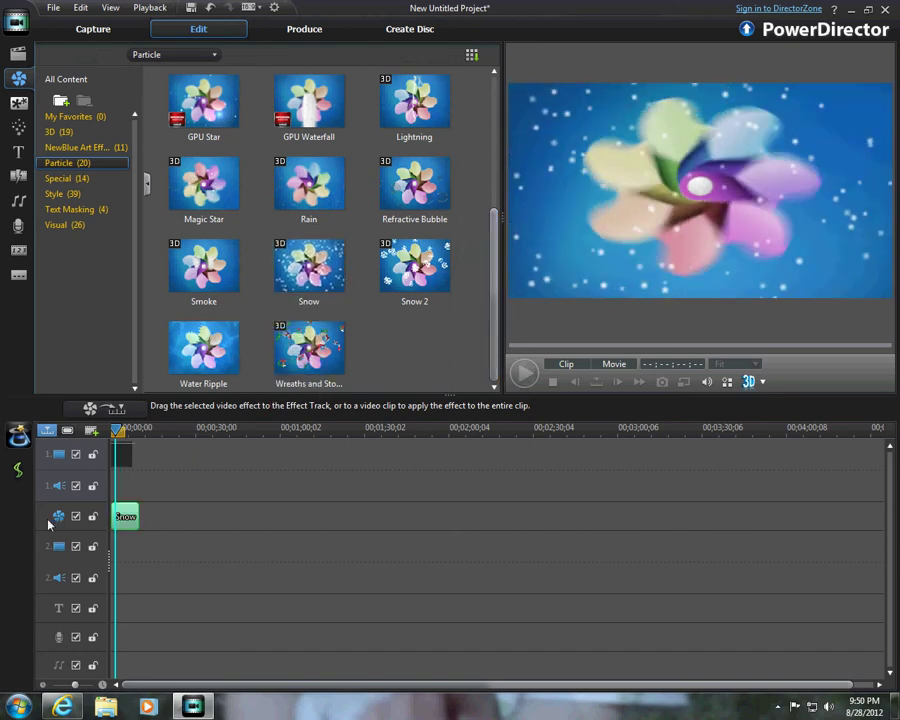
pyautogui.click(522, 372)
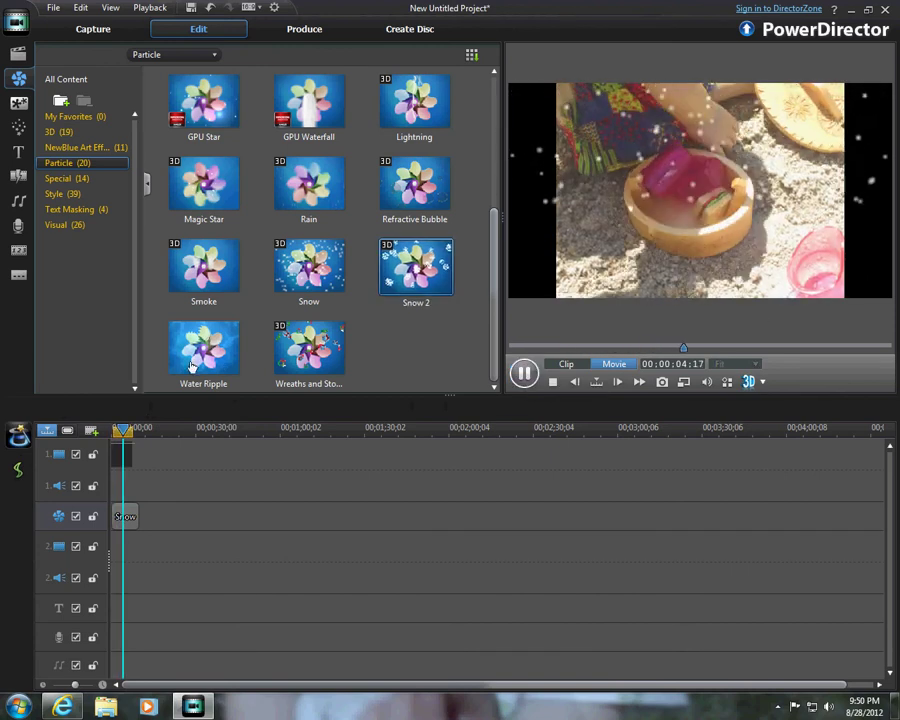
pyautogui.click(125, 516)
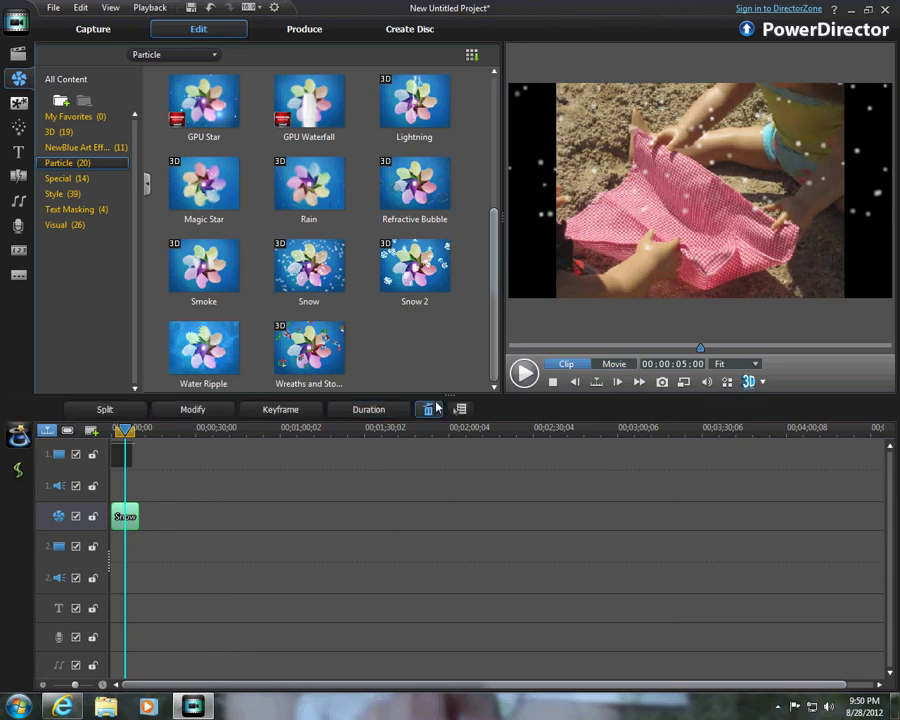
pyautogui.click(433, 412)
pyautogui.moveTo(309, 350); pyautogui.dragTo(130, 512)
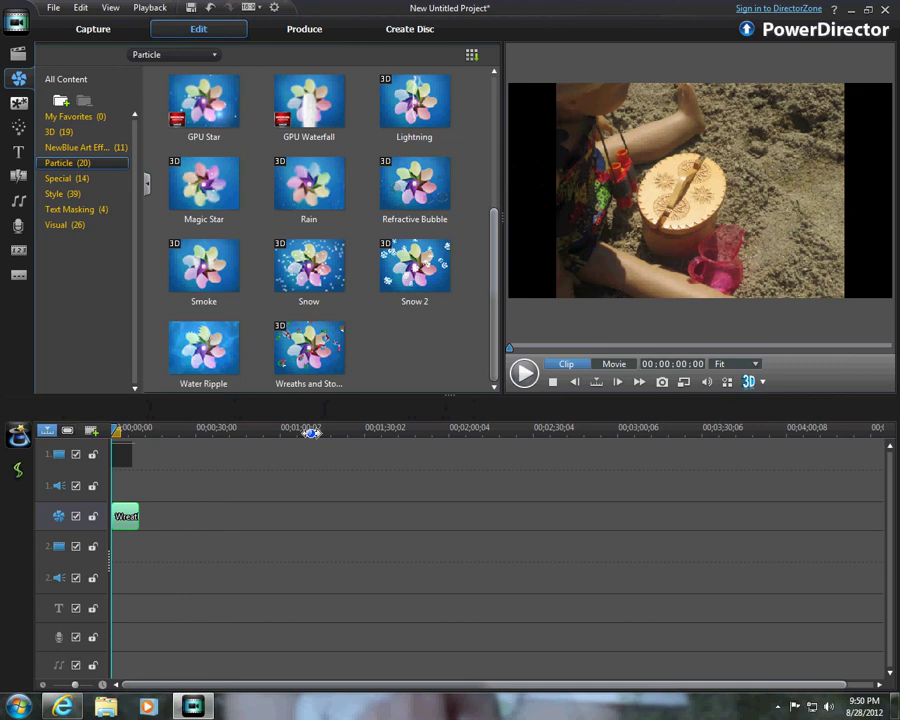
pyautogui.click(524, 373)
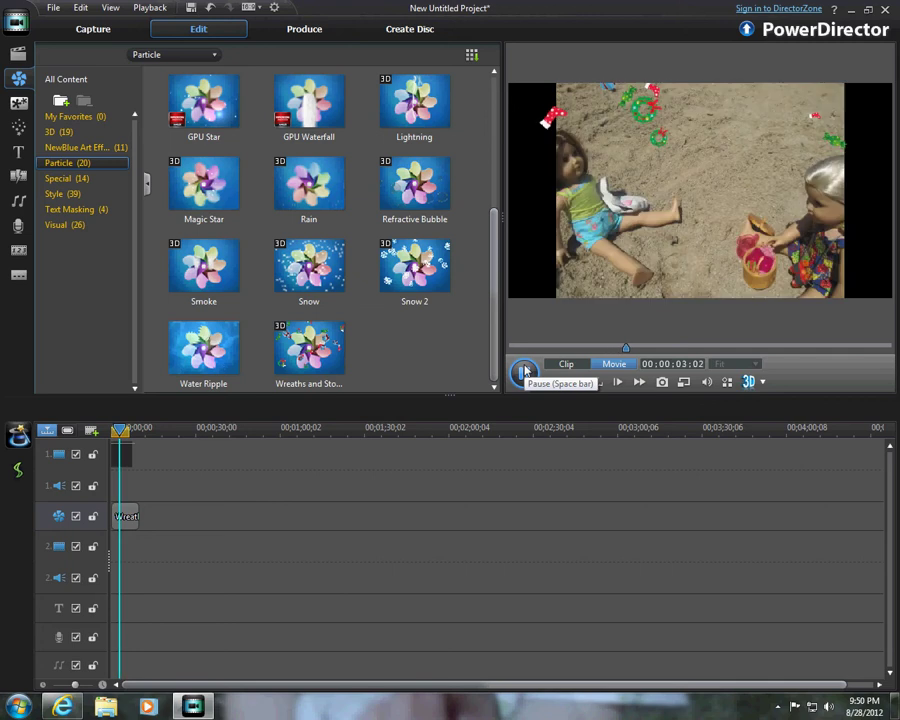
pyautogui.click(524, 373)
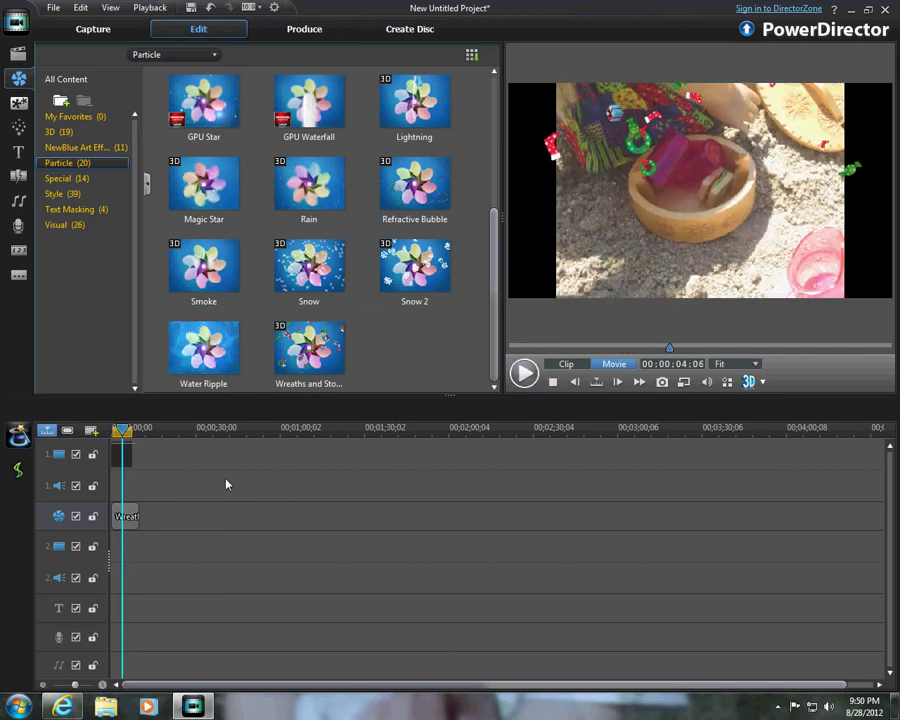
pyautogui.click(128, 513)
# - Delete the Wreaths and Snow clip, then preview and remove Water Ripple on the effect track
pyautogui.press('Delete')
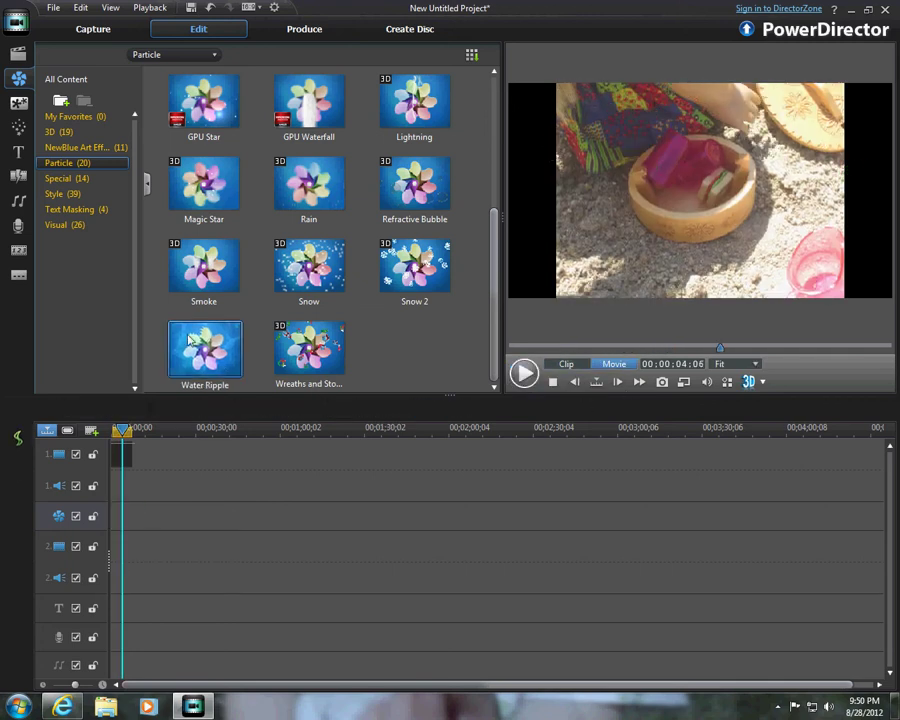
pyautogui.moveTo(118, 514); pyautogui.dragTo(120, 515)
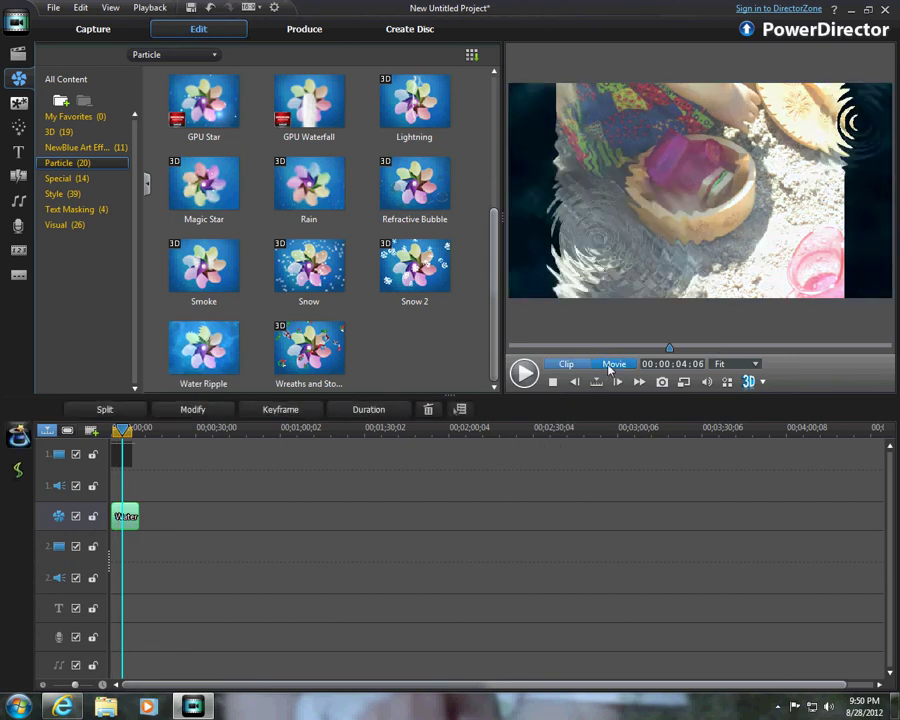
pyautogui.moveTo(121, 428); pyautogui.dragTo(112, 428)
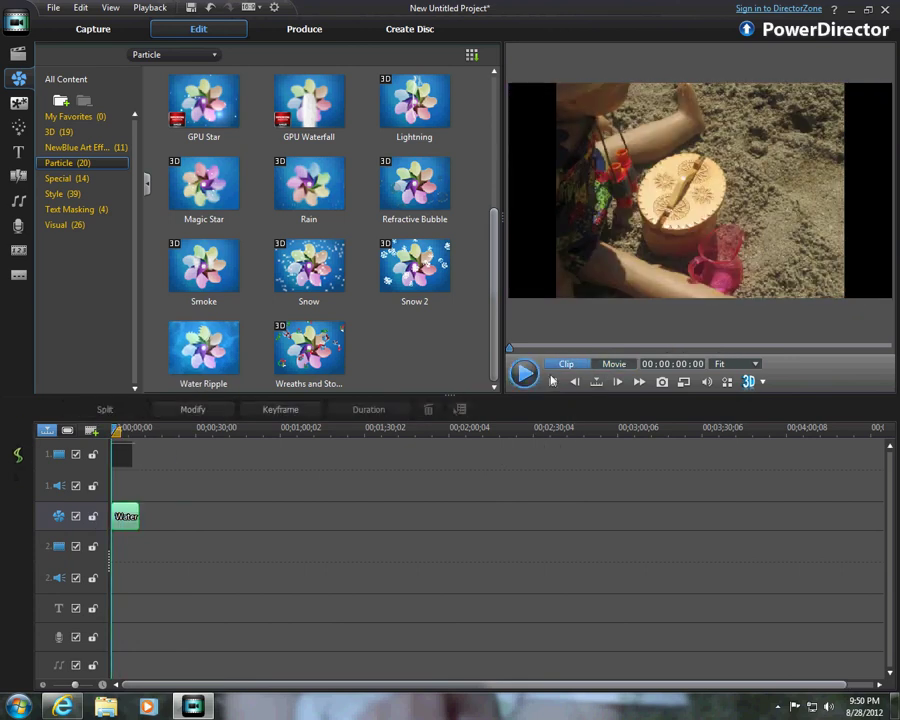
pyautogui.click(523, 372)
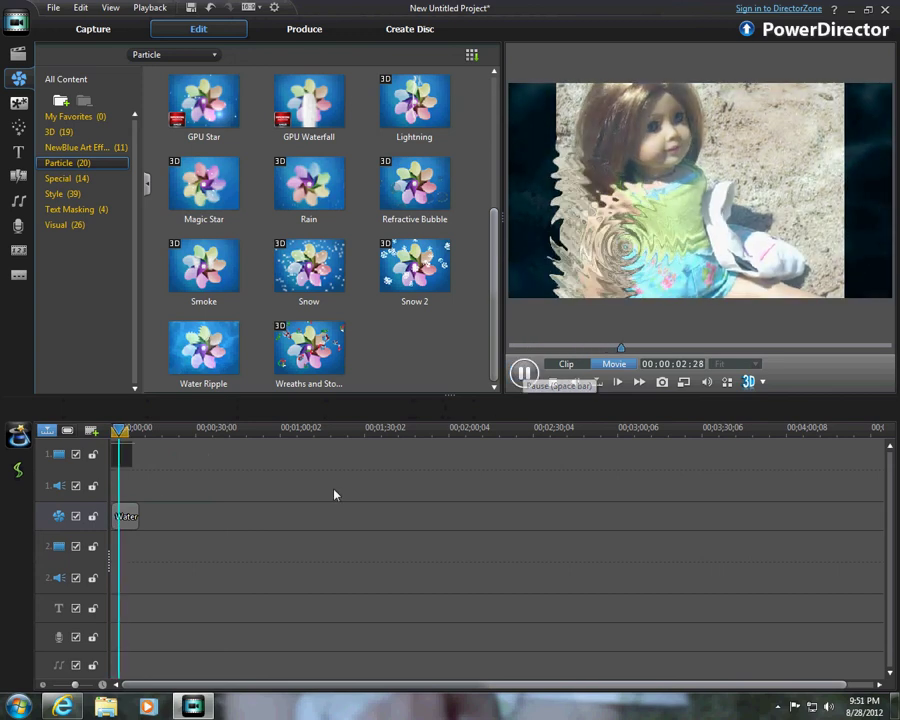
pyautogui.click(126, 516)
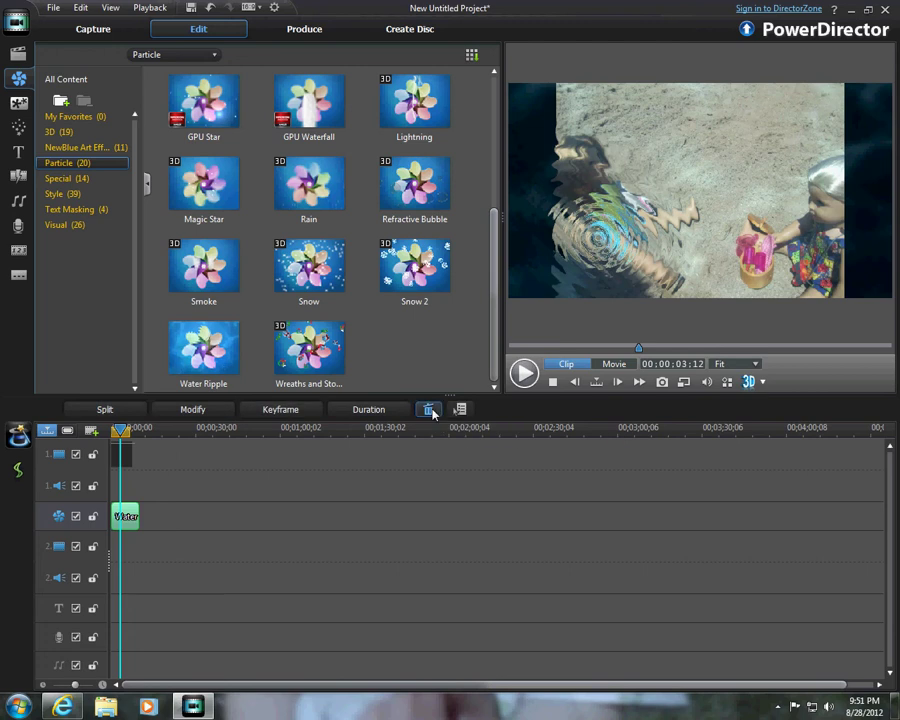
pyautogui.click(430, 410)
pyautogui.click(315, 185)
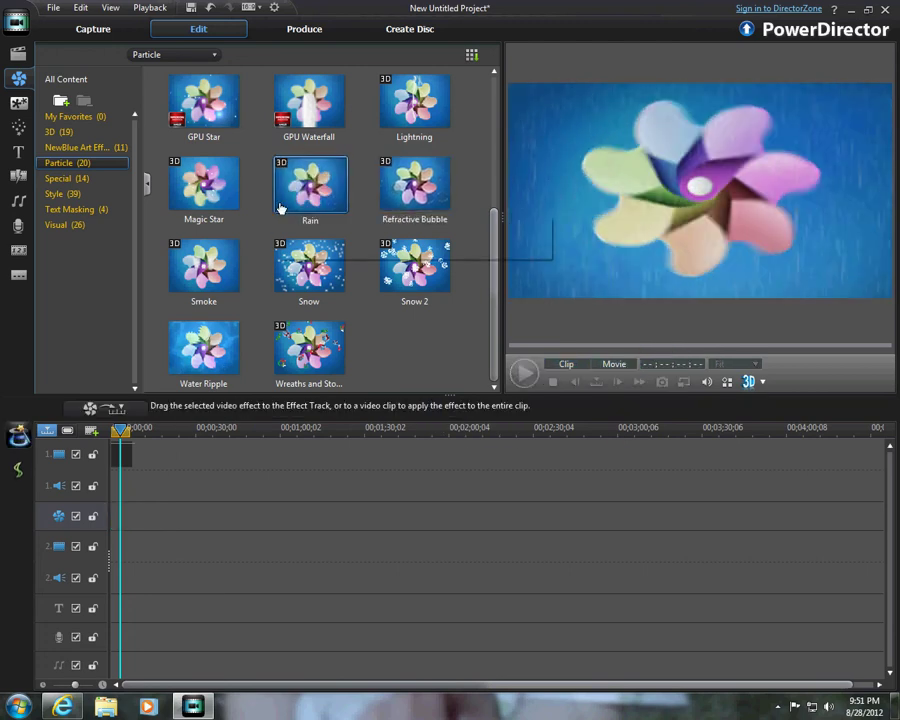
pyautogui.moveTo(496, 291); pyautogui.dragTo(518, 90)
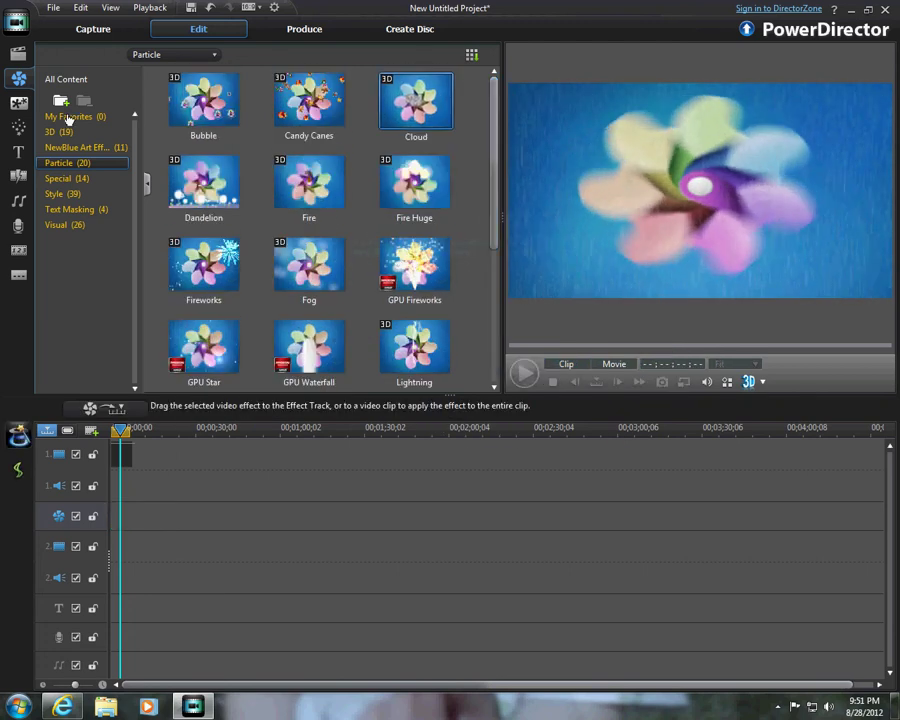
# - Preview the Special > Ripple effect, delete it, then show the PiP and Particle object rooms
pyautogui.click(70, 179)
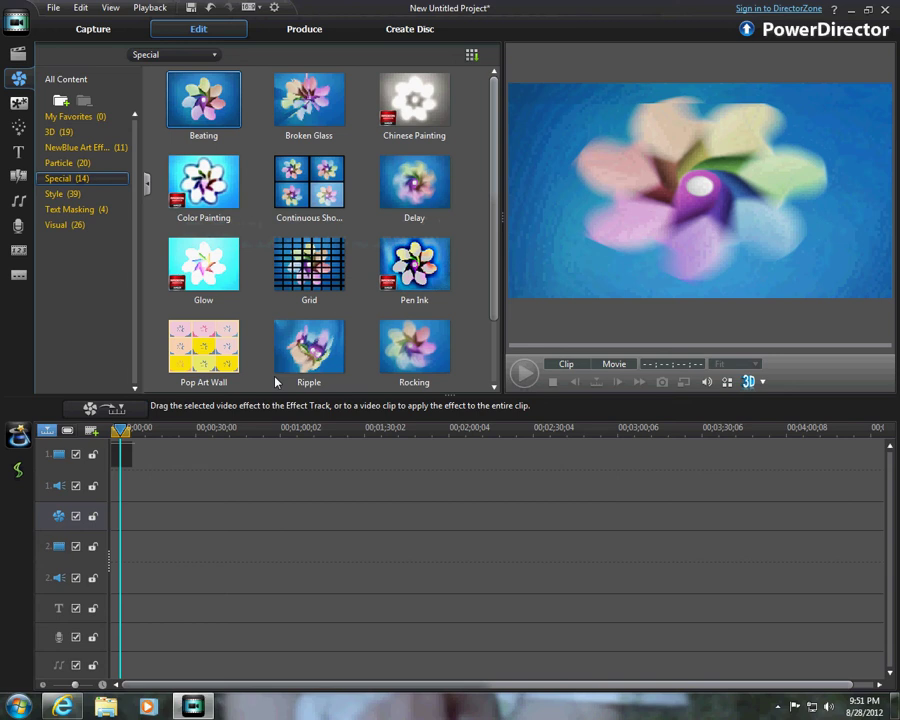
pyautogui.moveTo(309, 350); pyautogui.dragTo(107, 523)
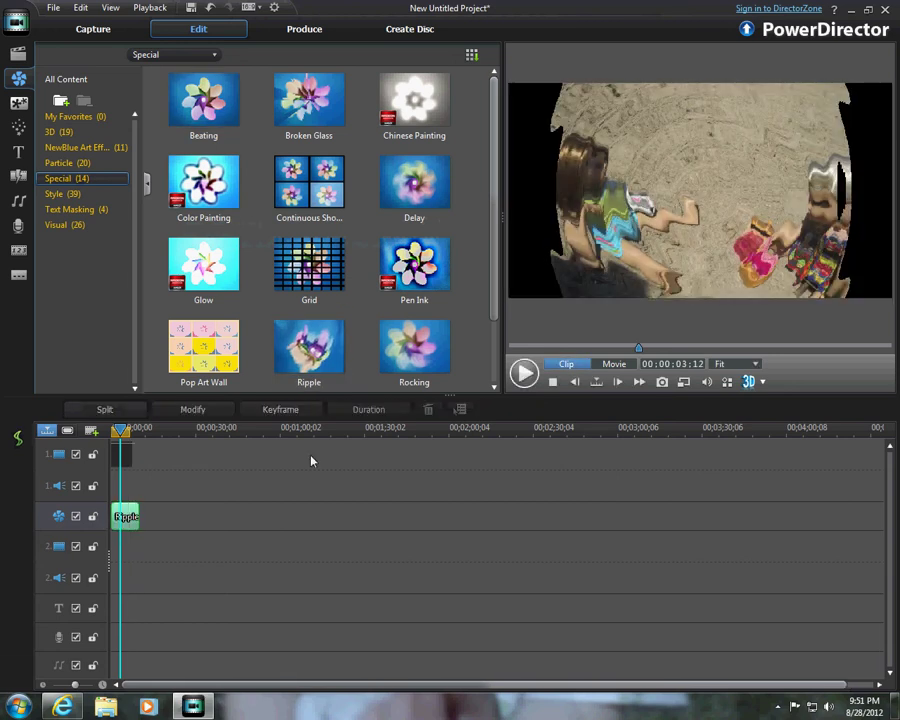
pyautogui.click(615, 364)
pyautogui.click(524, 373)
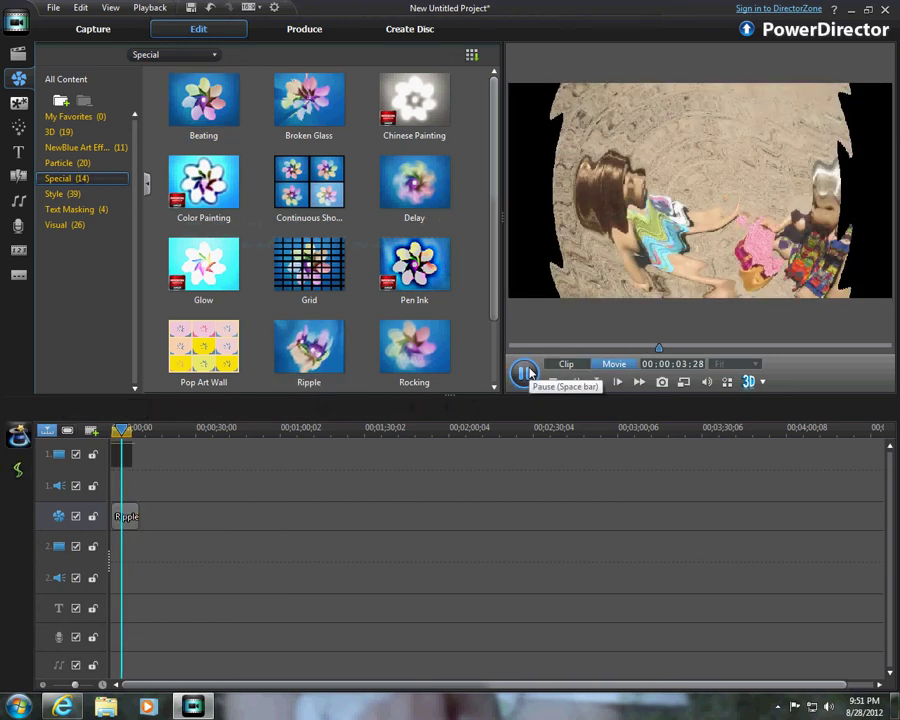
pyautogui.click(124, 517)
pyautogui.click(426, 410)
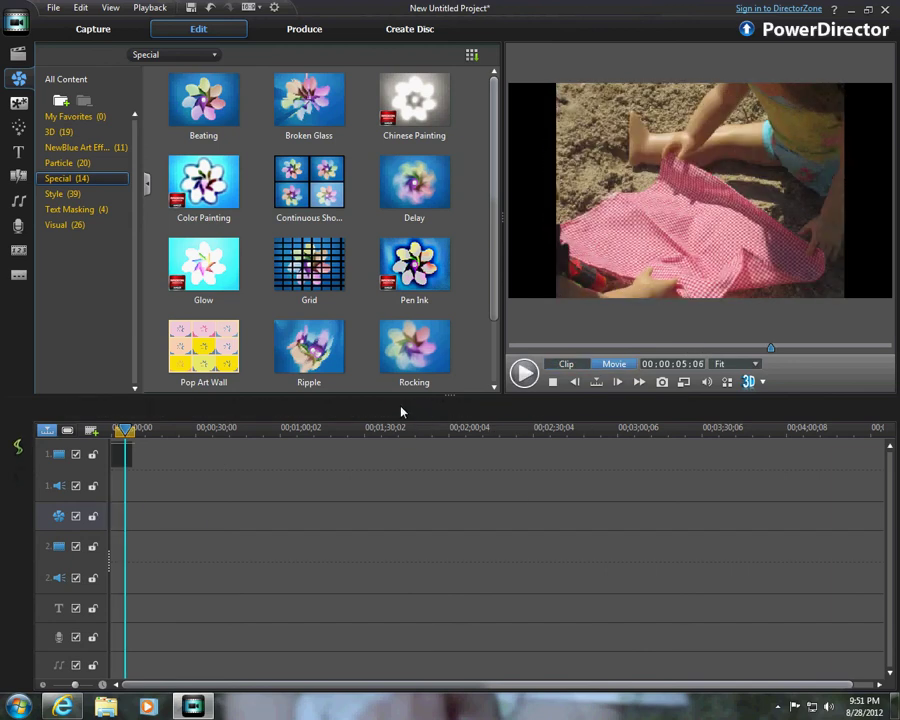
pyautogui.click(22, 104)
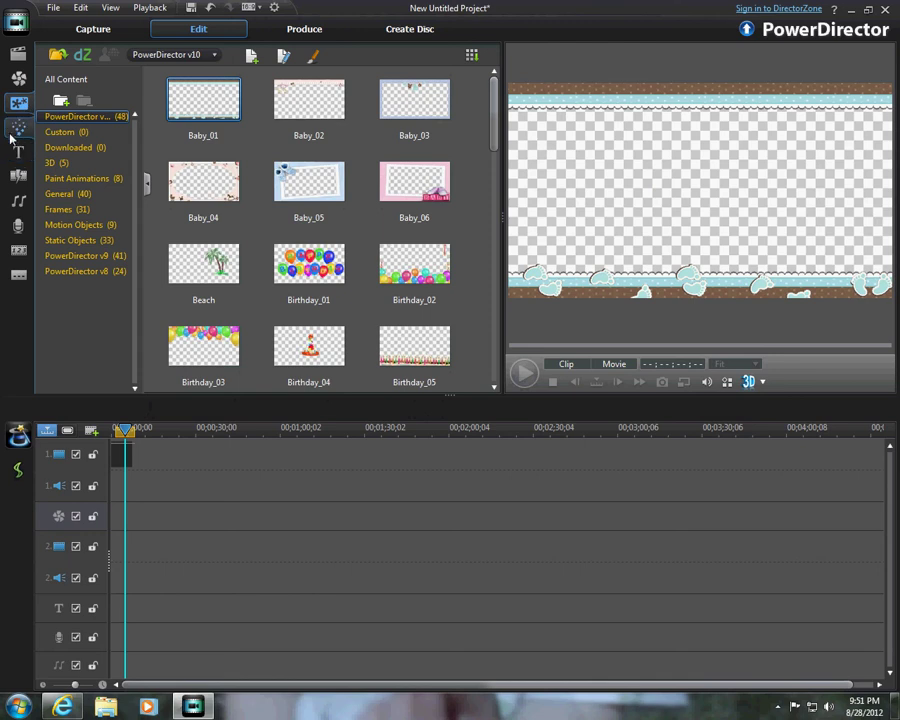
pyautogui.click(12, 129)
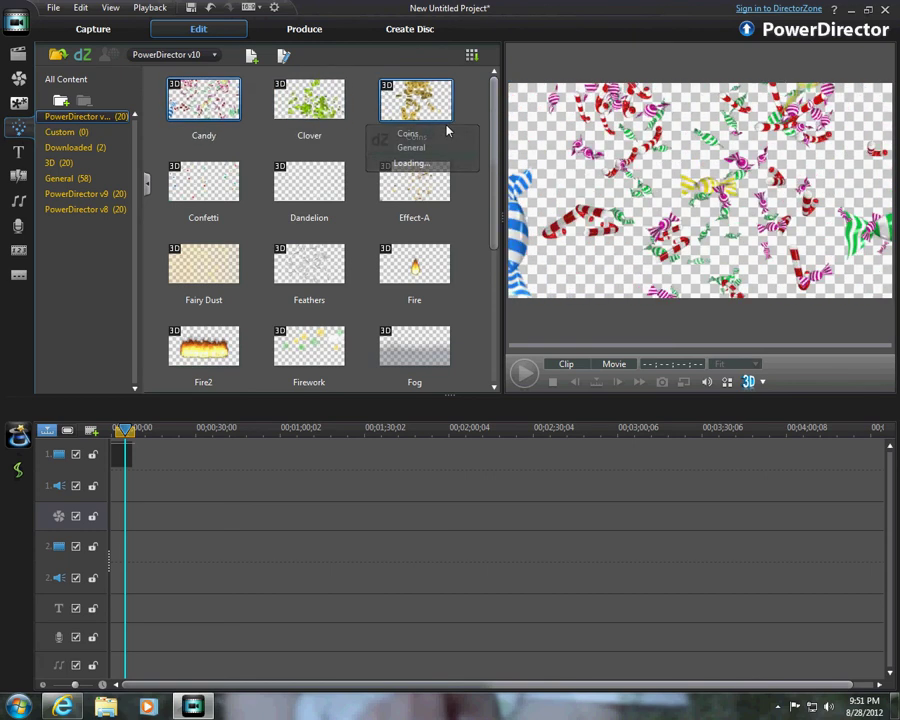
pyautogui.click(424, 280)
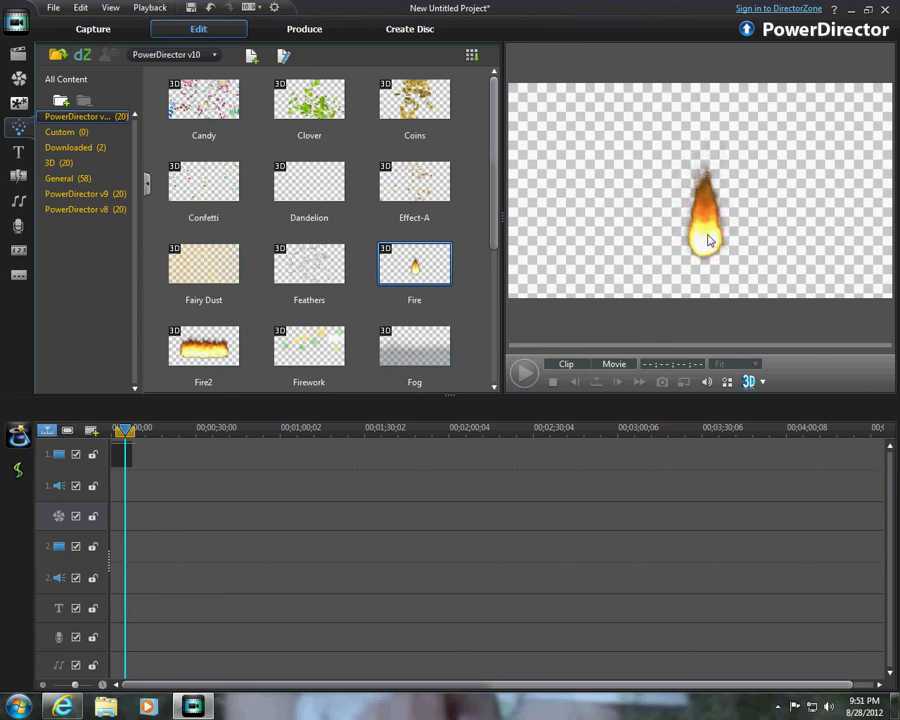
pyautogui.click(172, 344)
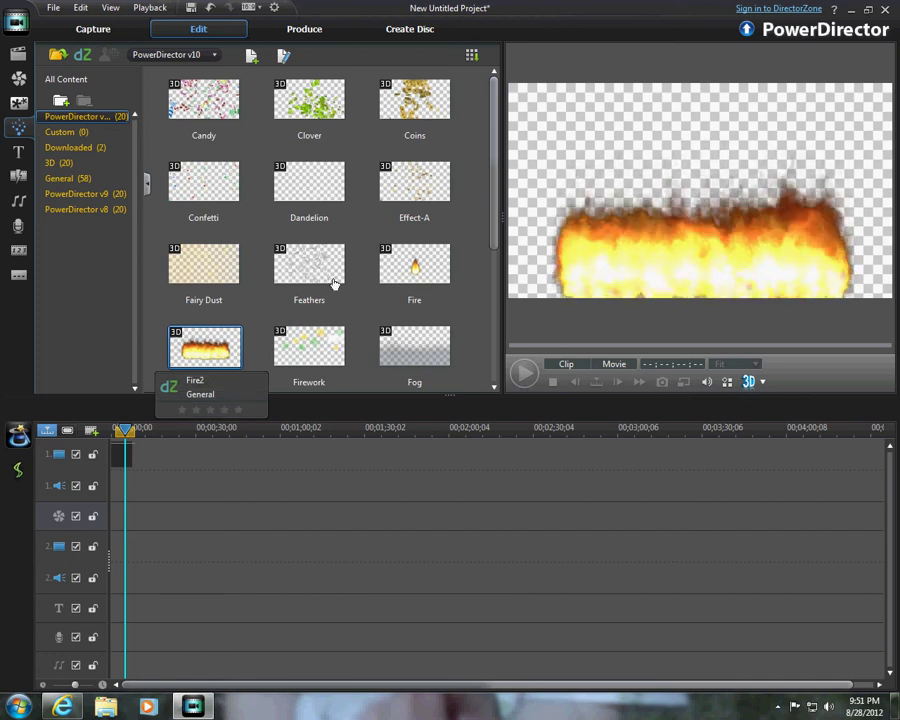
pyautogui.moveTo(497, 172); pyautogui.dragTo(510, 255)
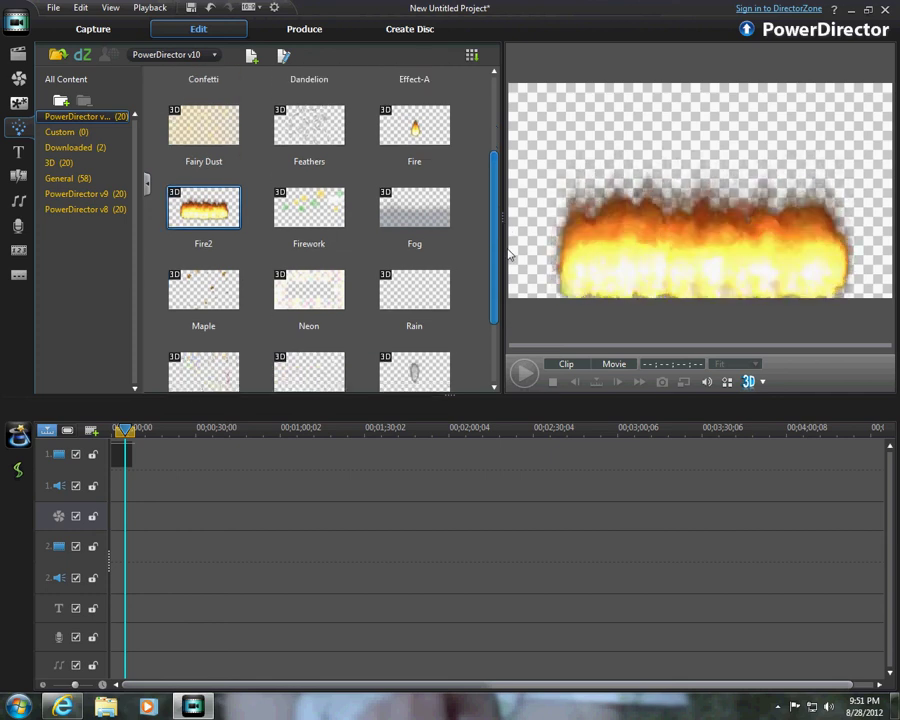
pyautogui.click(437, 311)
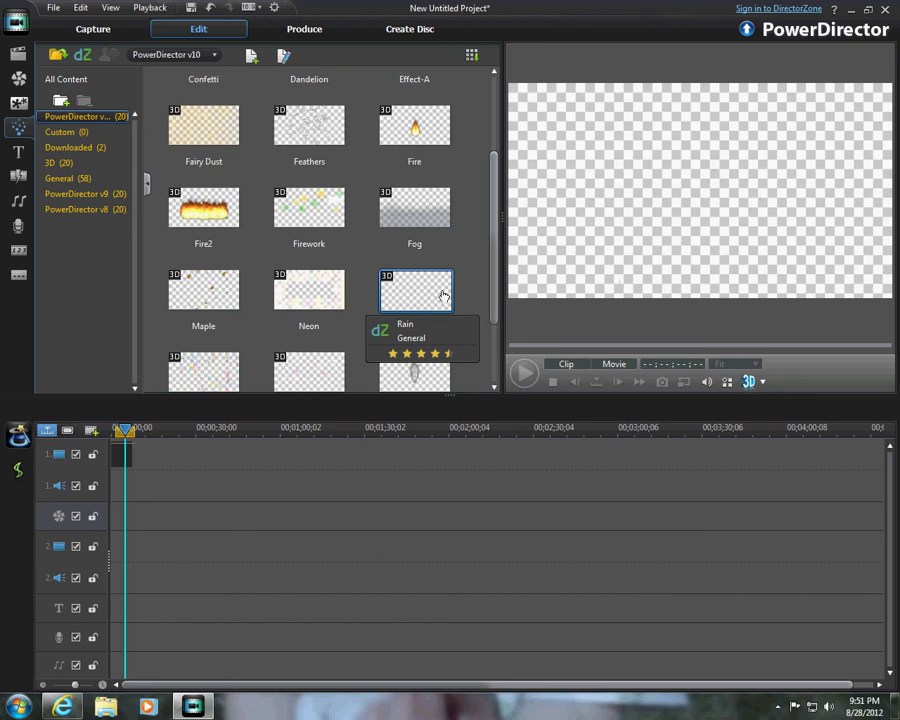
pyautogui.click(450, 378)
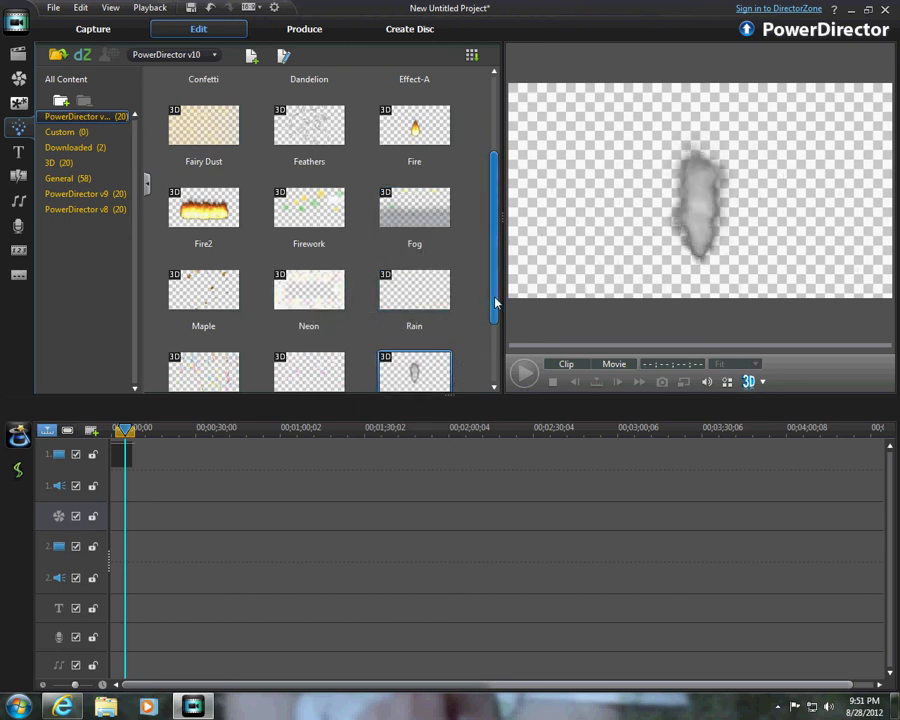
pyautogui.moveTo(494, 304); pyautogui.dragTo(495, 378)
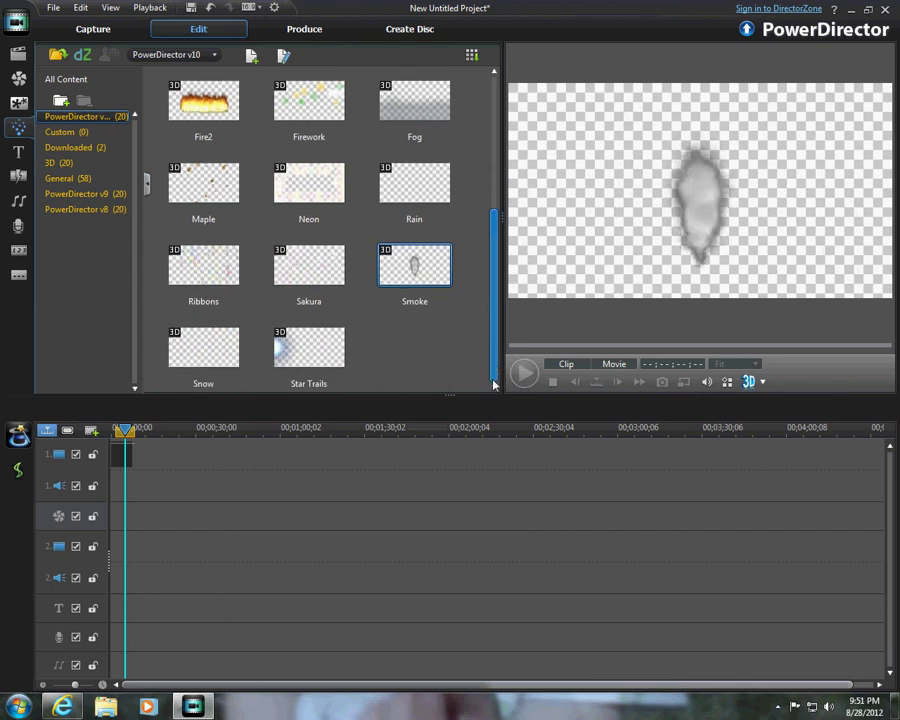
pyautogui.click(326, 348)
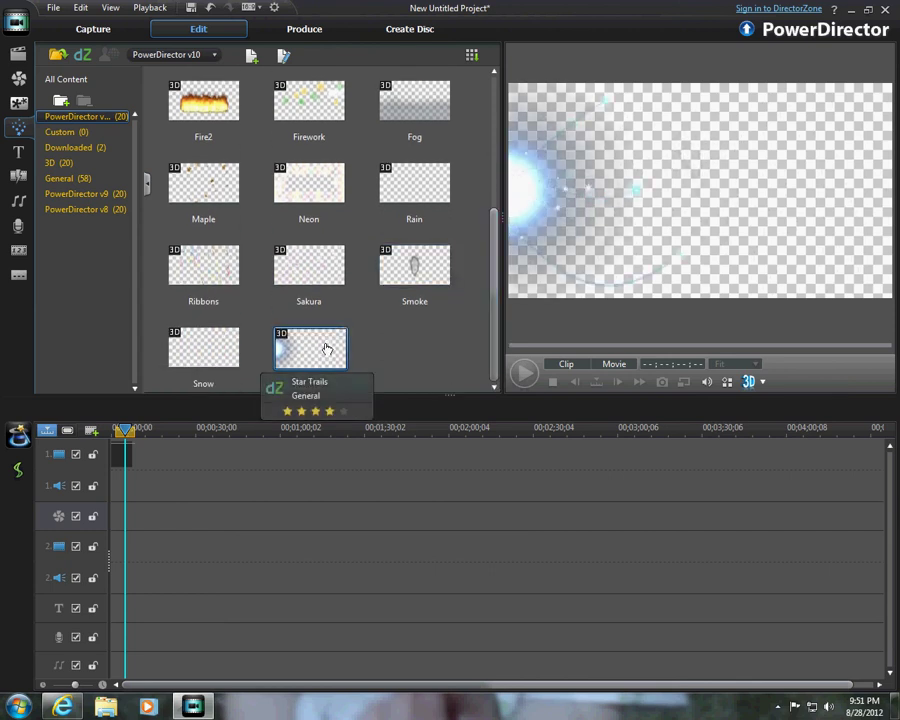
pyautogui.click(212, 348)
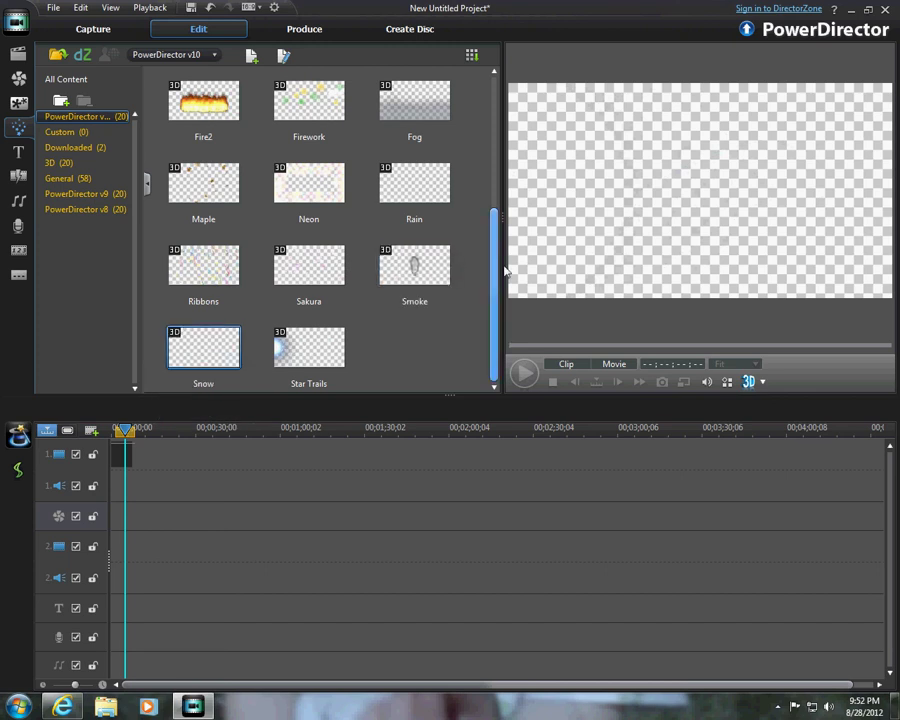
pyautogui.moveTo(495, 250); pyautogui.dragTo(495, 33)
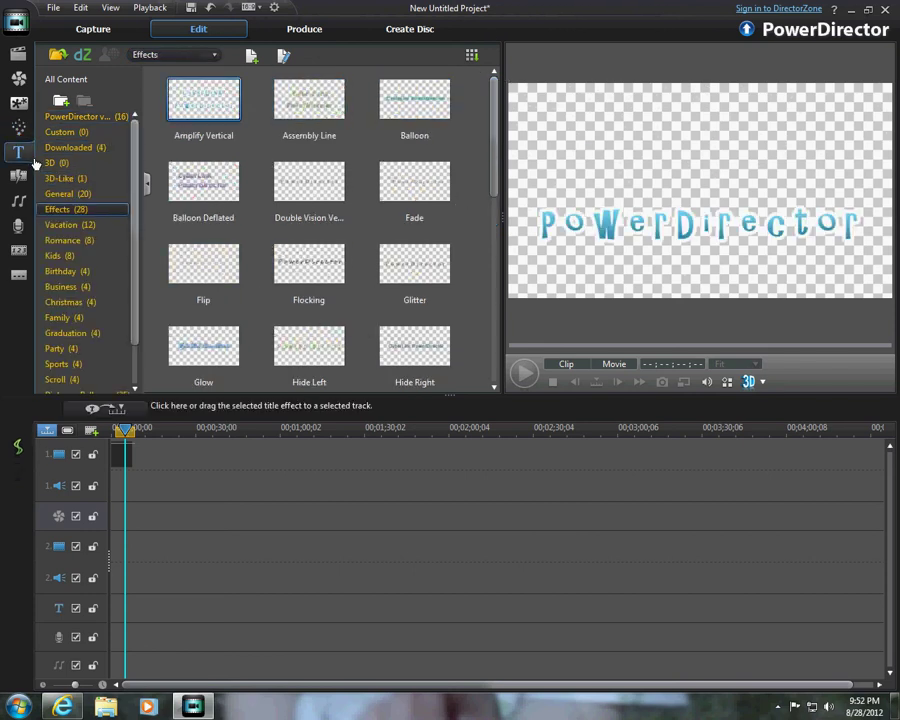
# - Add the Amplify Vertical title, overwrite 'PowerDirec' with 'jkn', then close the Title Designer
pyautogui.moveTo(258, 104); pyautogui.dragTo(214, 458)
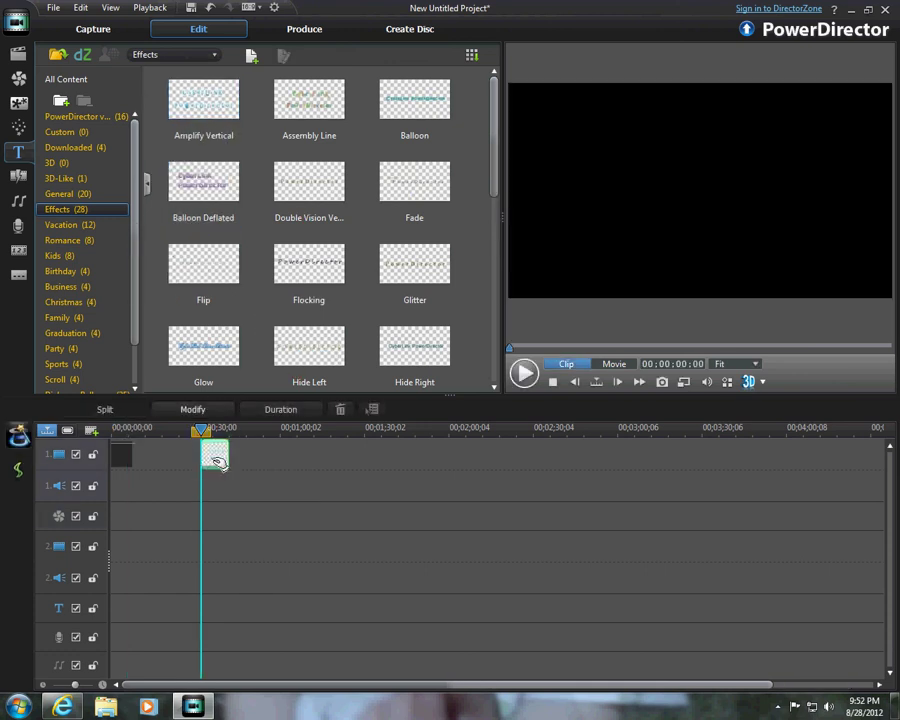
pyautogui.doubleClick(213, 461)
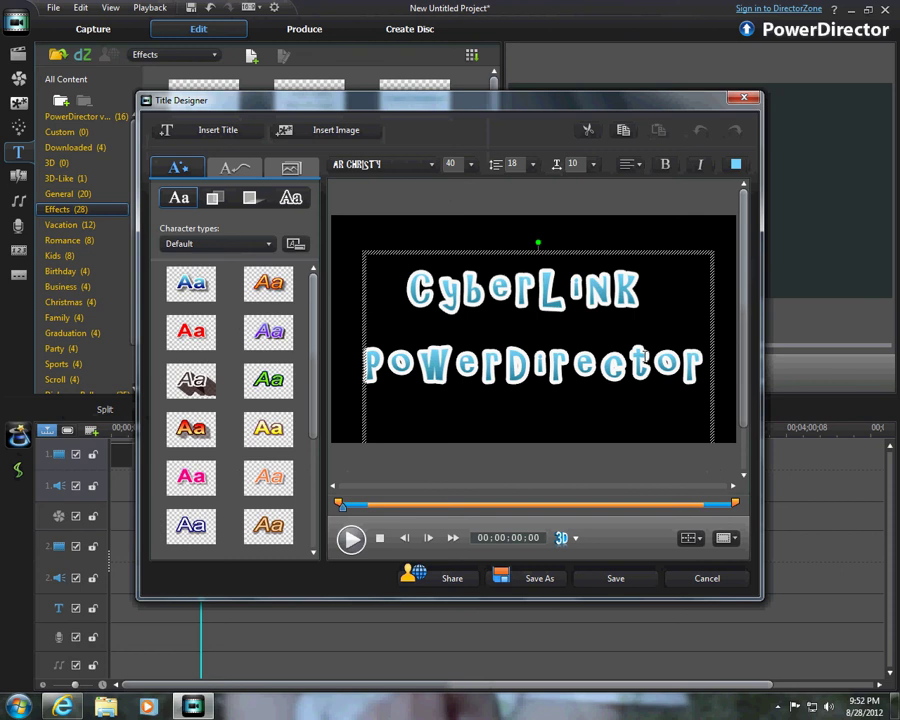
pyautogui.moveTo(366, 362); pyautogui.dragTo(623, 362)
pyautogui.write('jkn')
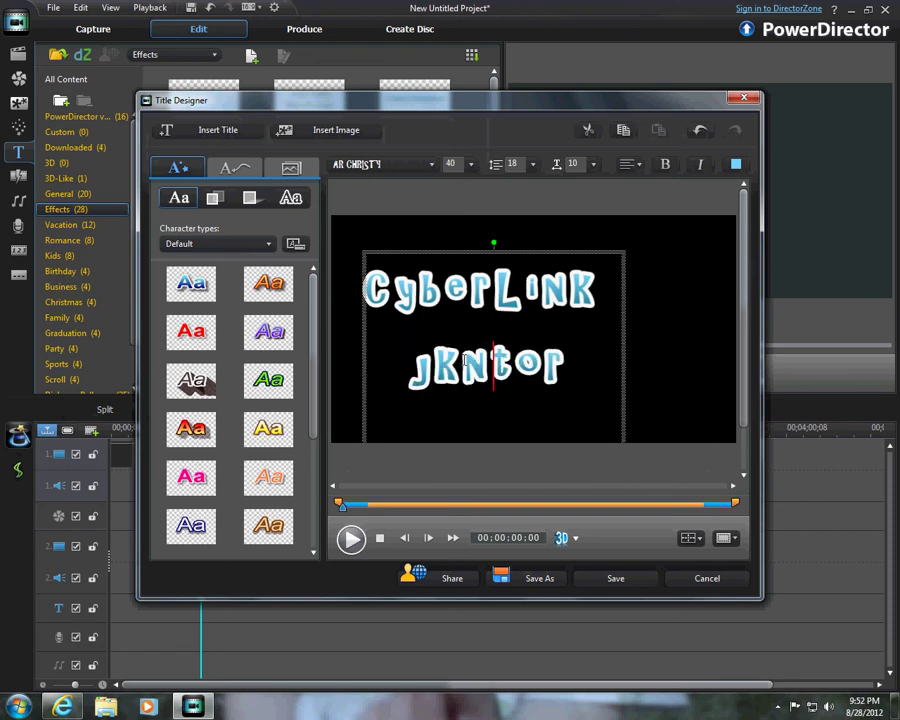
pyautogui.click(741, 97)
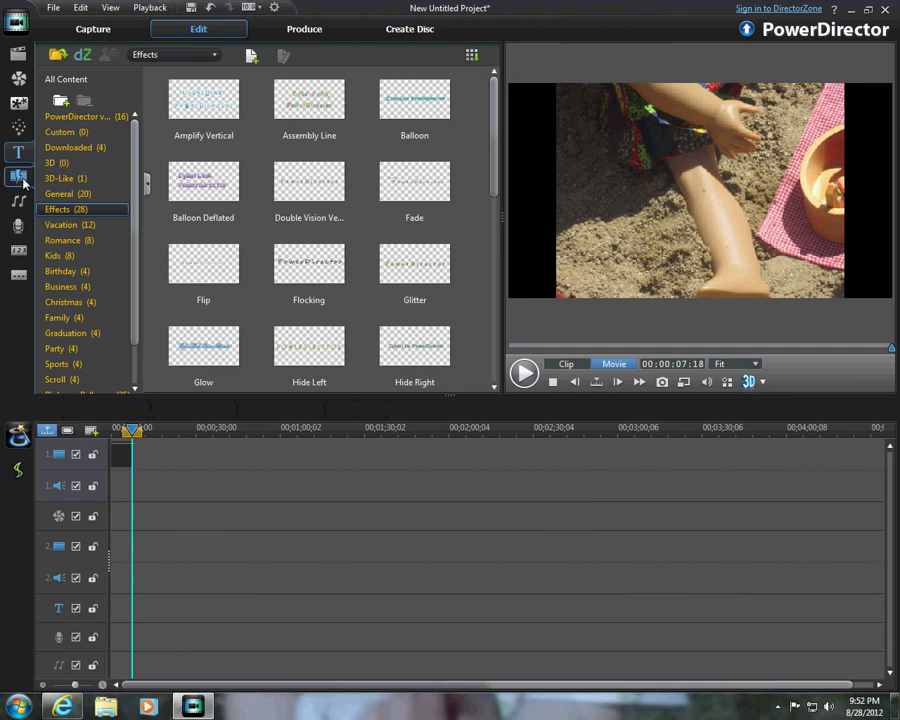
# - Place a beach photo from the media library on the first video track
pyautogui.click(22, 179)
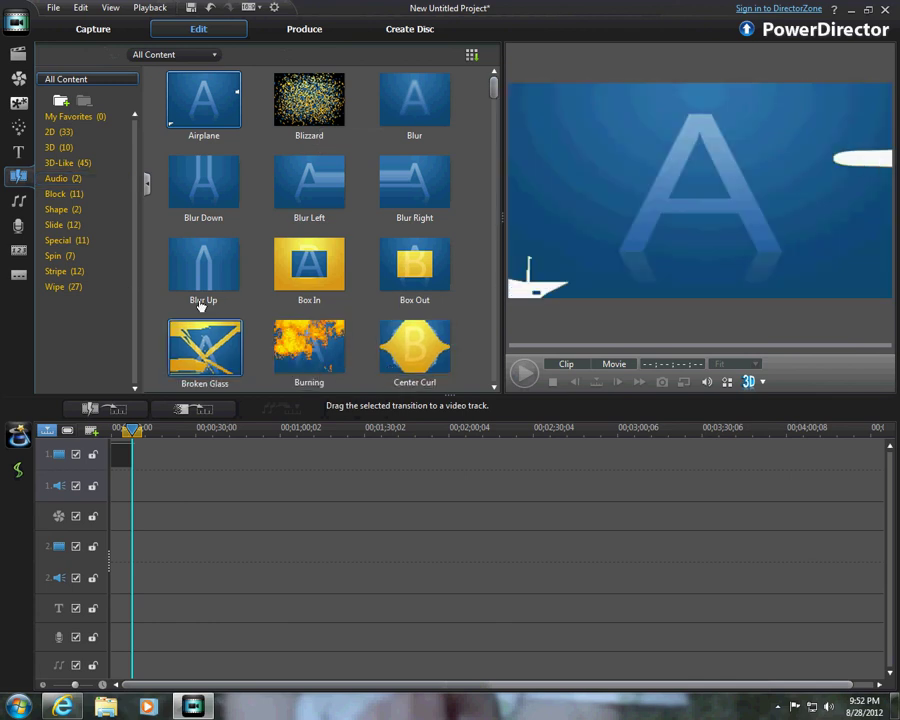
pyautogui.click(20, 54)
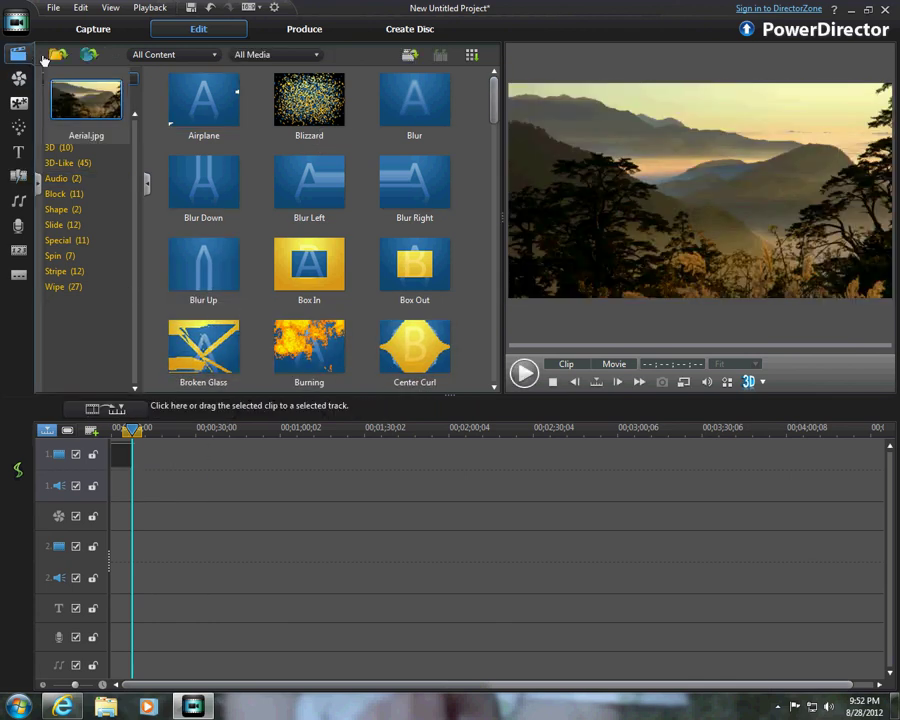
pyautogui.moveTo(265, 180); pyautogui.dragTo(221, 455)
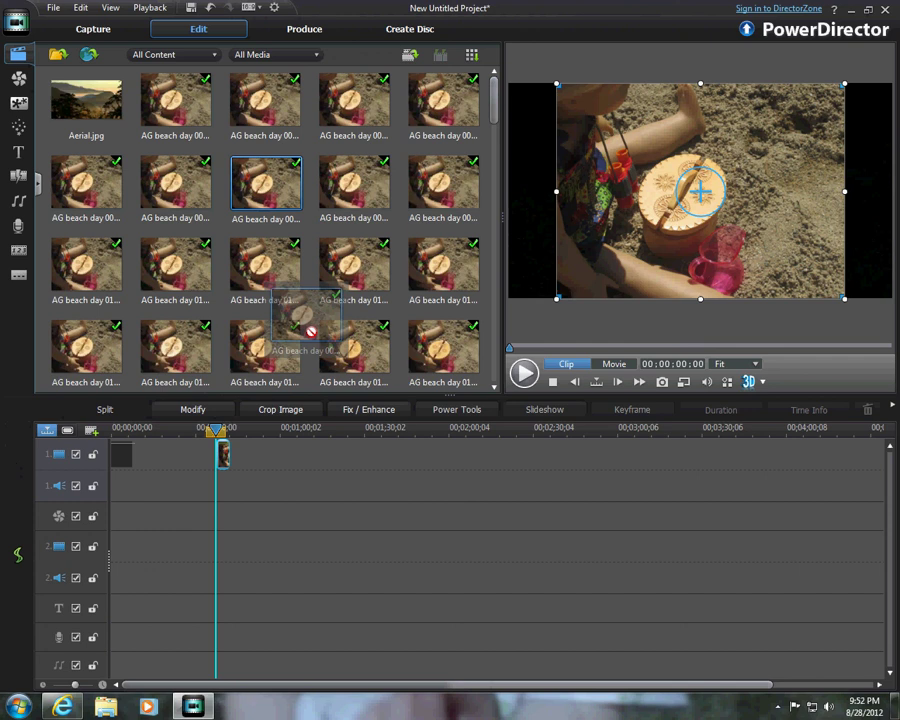
pyautogui.moveTo(311, 331); pyautogui.dragTo(228, 450)
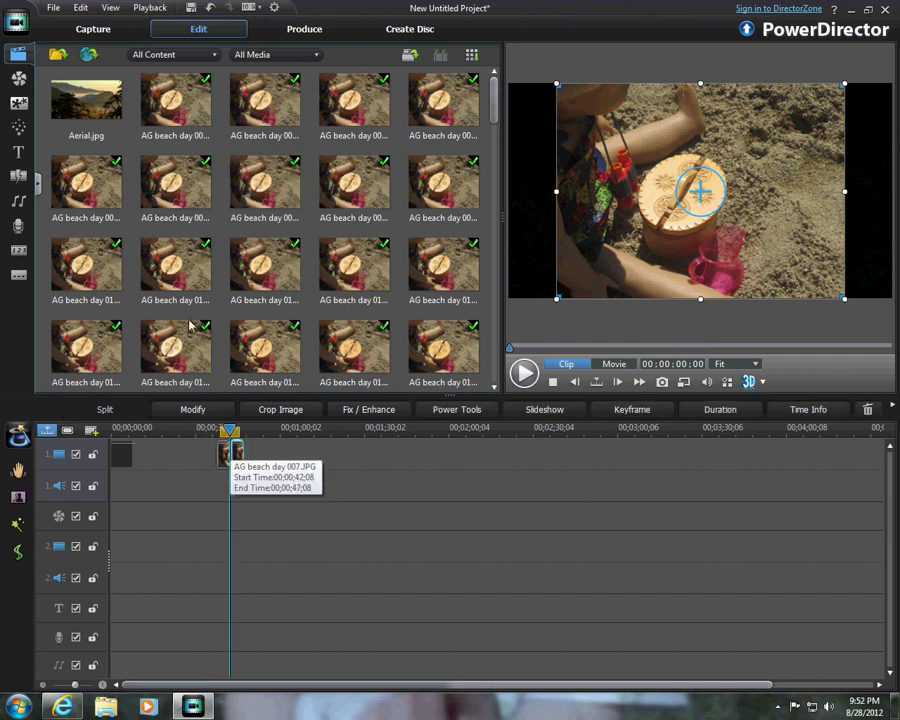
# - Apply the Blizzard transition to the photo, preview it in Movie mode, then delete it
pyautogui.click(18, 200)
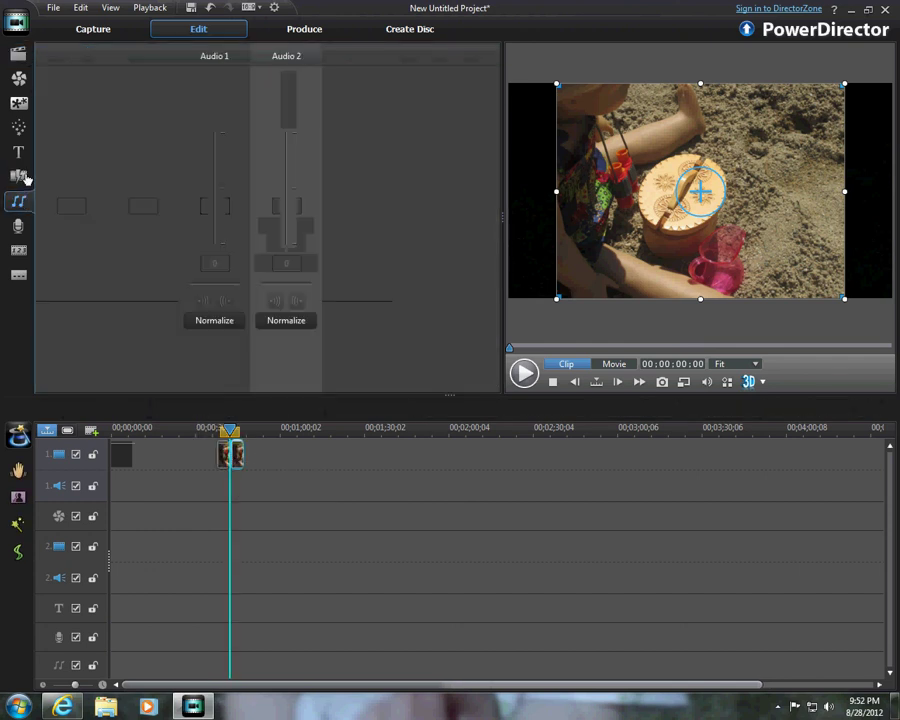
pyautogui.click(18, 176)
pyautogui.moveTo(310, 100); pyautogui.dragTo(226, 452)
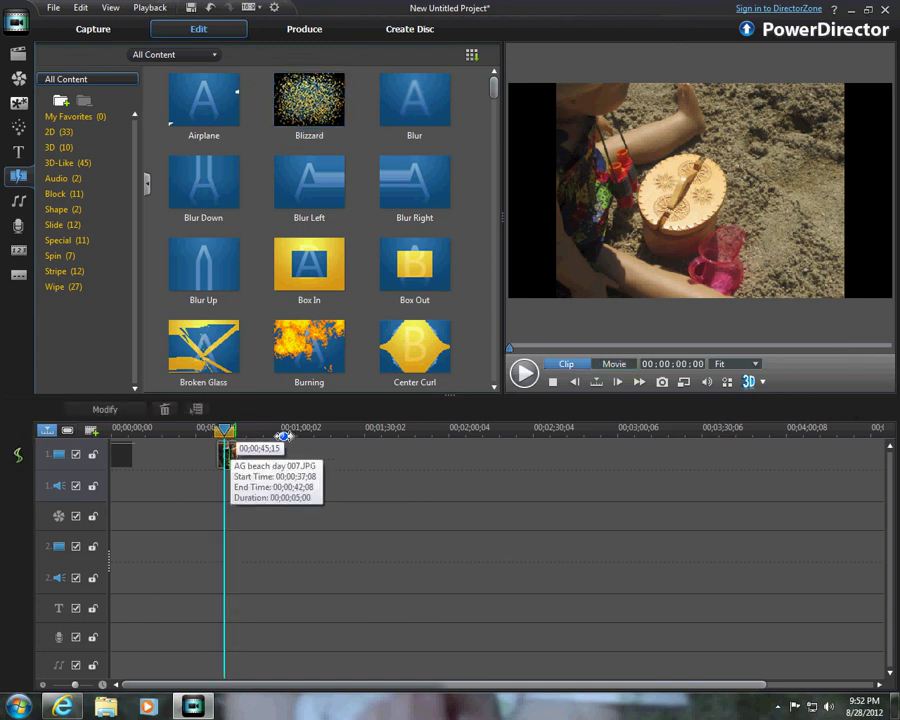
pyautogui.click(614, 363)
pyautogui.click(523, 373)
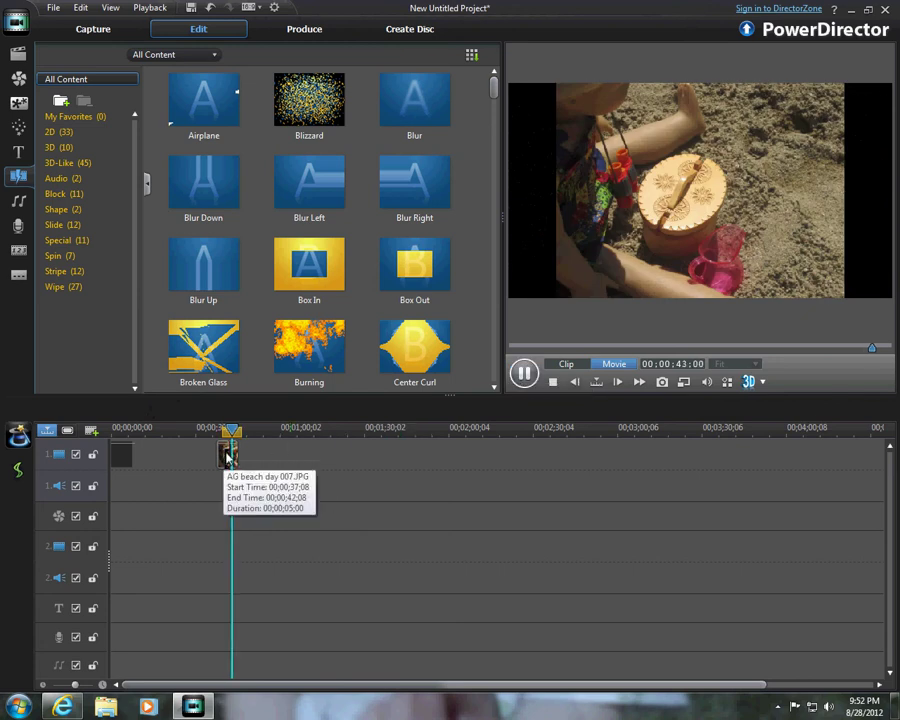
pyautogui.click(225, 455)
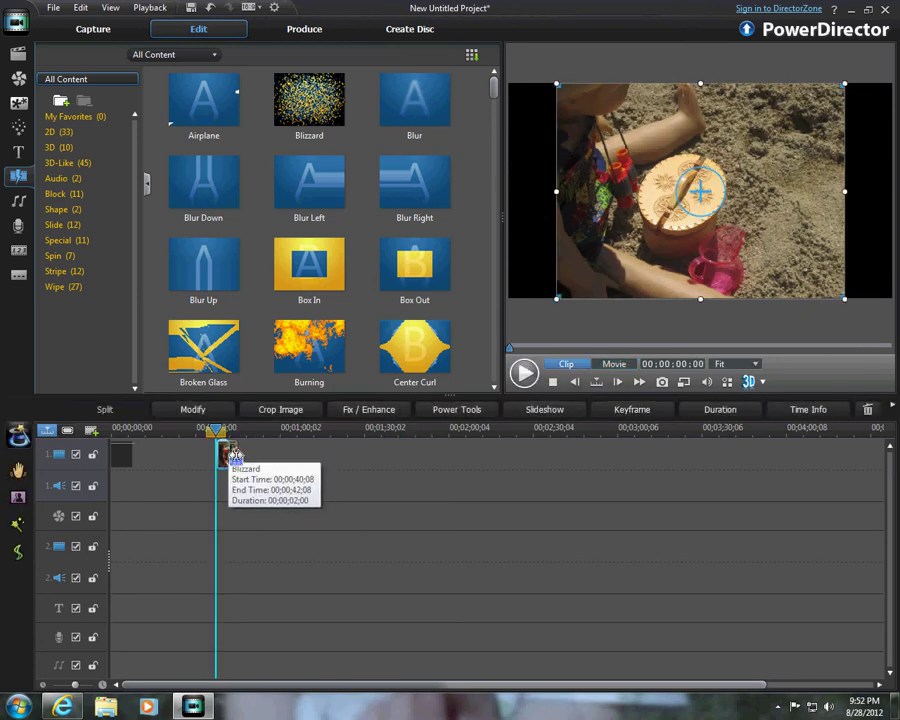
pyautogui.click(228, 455)
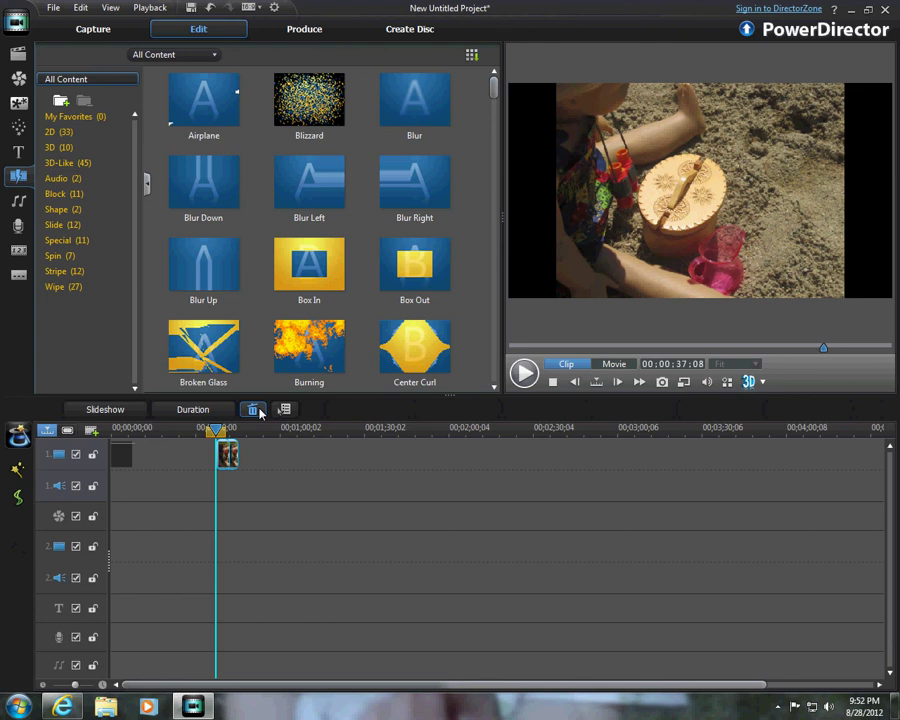
pyautogui.click(256, 410)
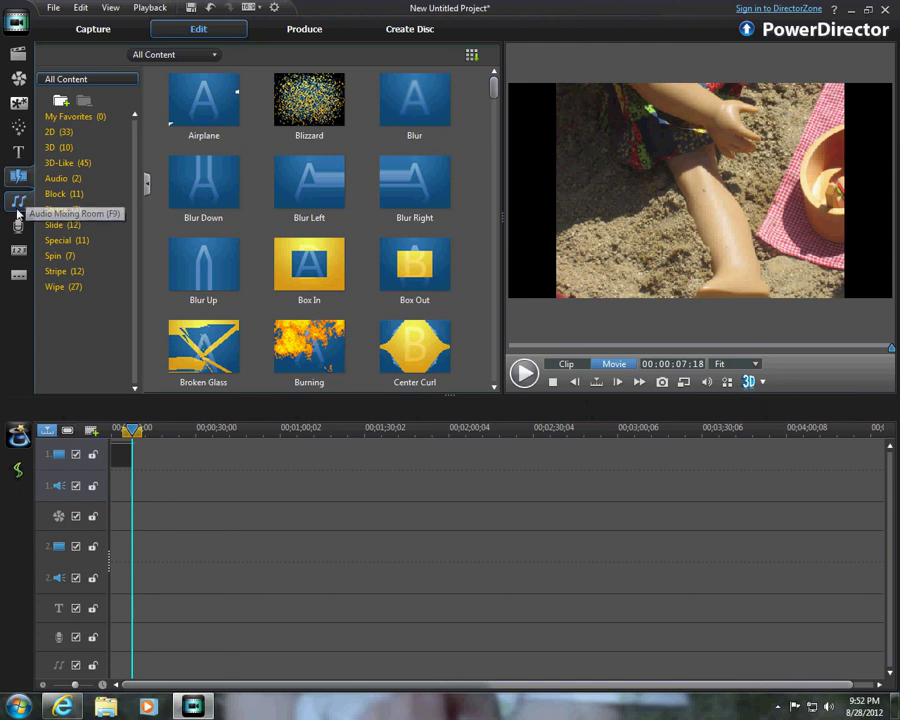
# - Record a short voice-over from the movie's start with all other tracks muted
pyautogui.click(22, 228)
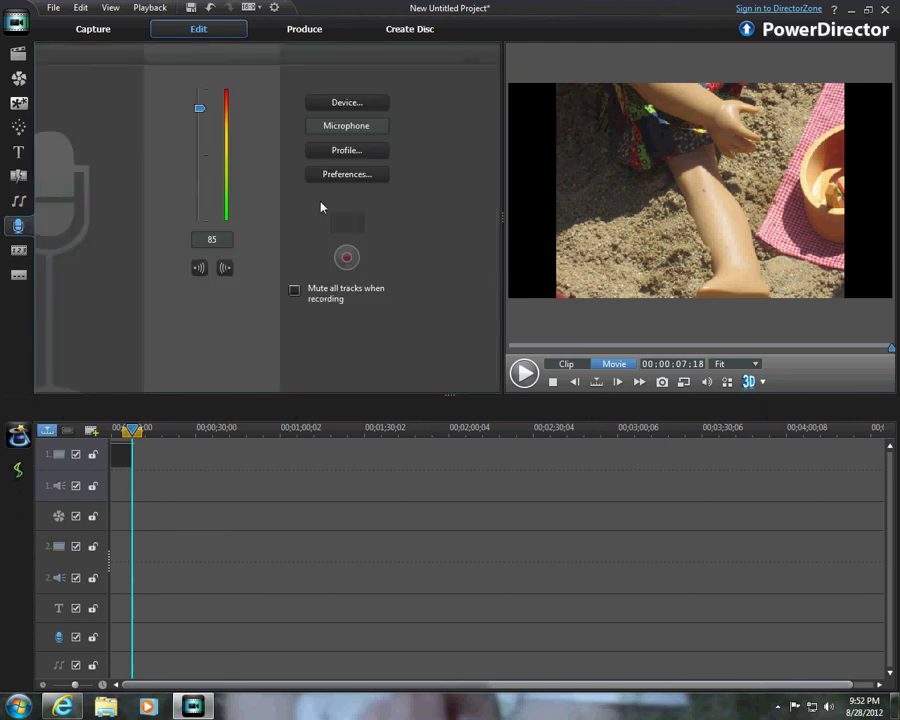
pyautogui.moveTo(131, 428); pyautogui.dragTo(93, 430)
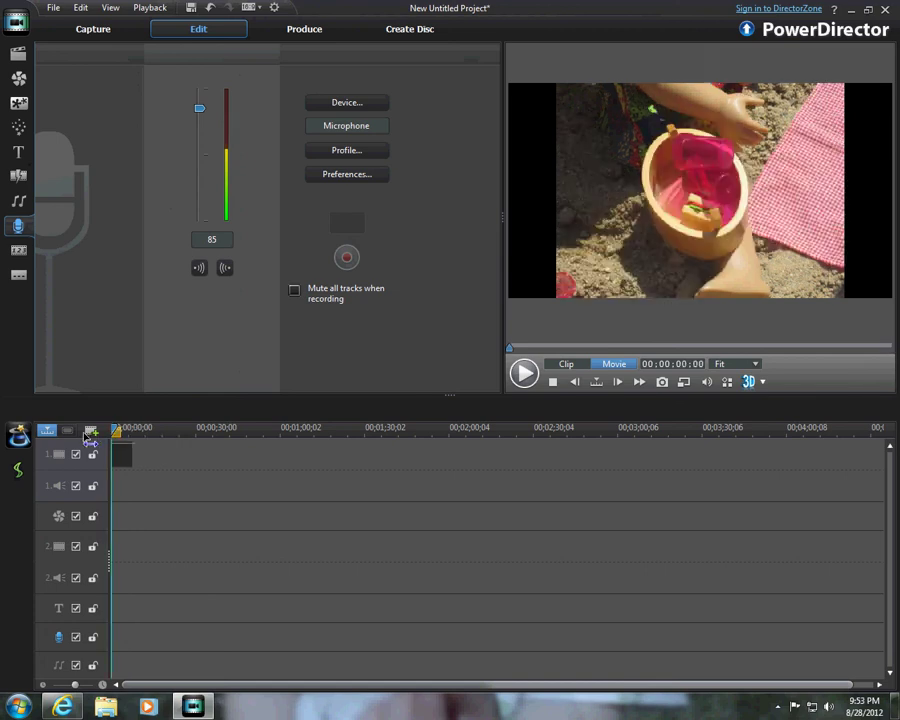
pyautogui.click(294, 290)
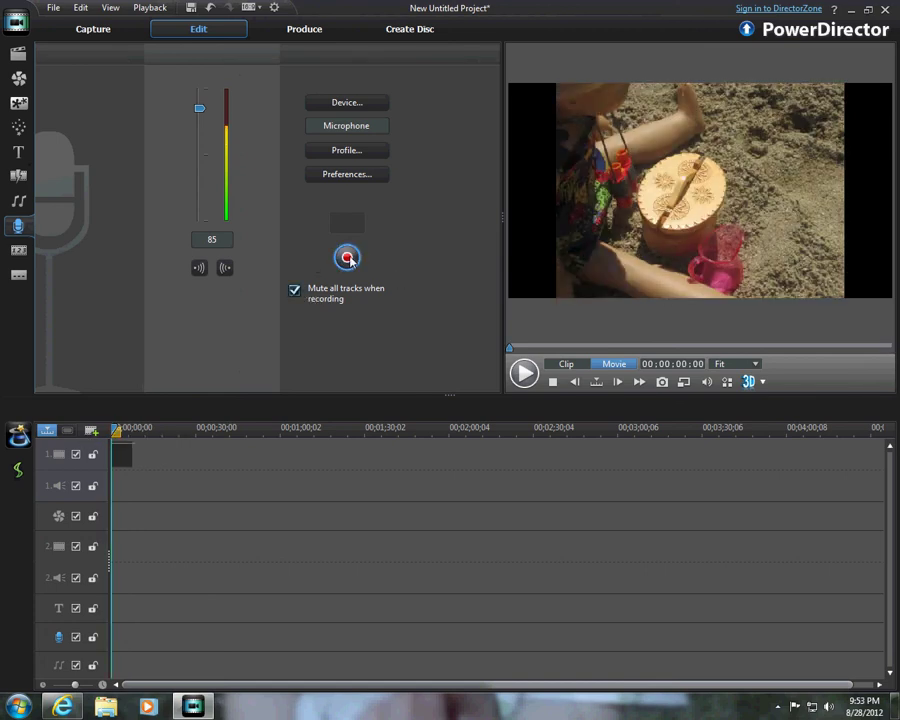
pyautogui.click(347, 258)
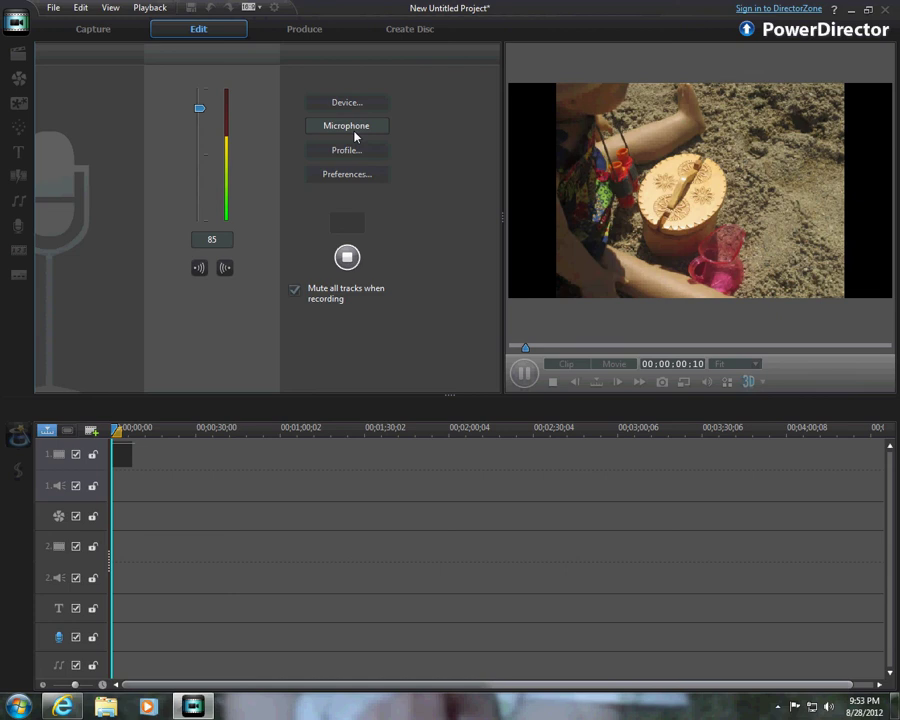
pyautogui.click(347, 258)
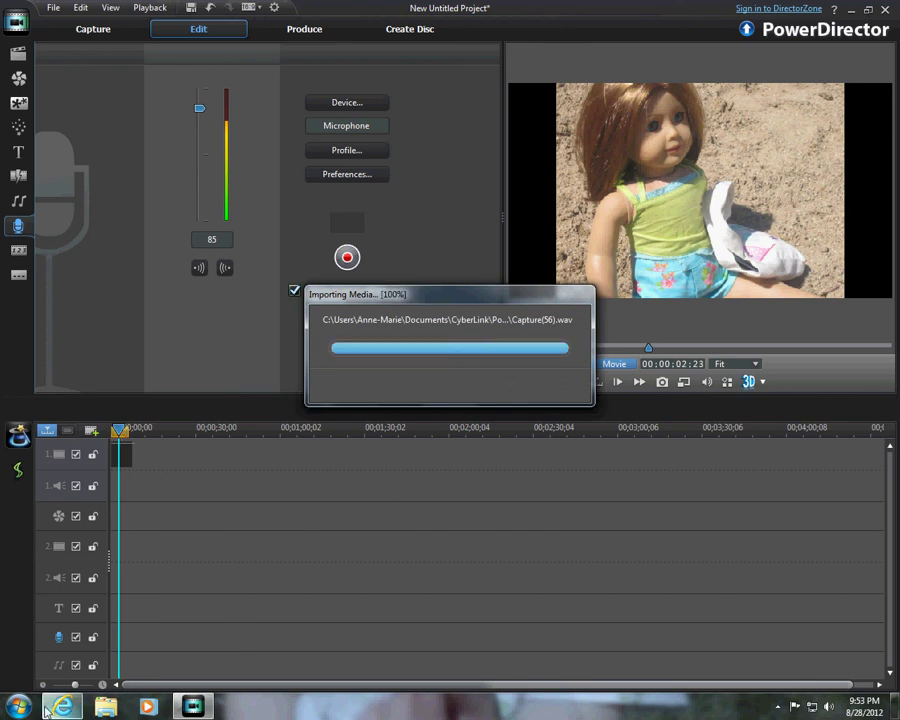
# - Play the narration back from the start, then delete the recorded voice clip
pyautogui.click(113, 428)
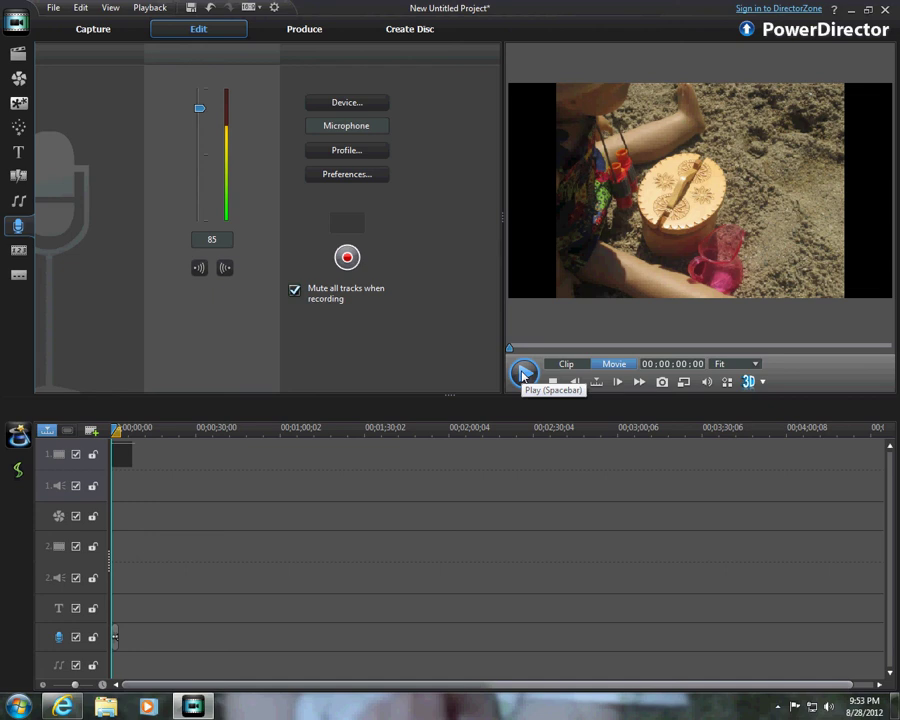
pyautogui.click(524, 373)
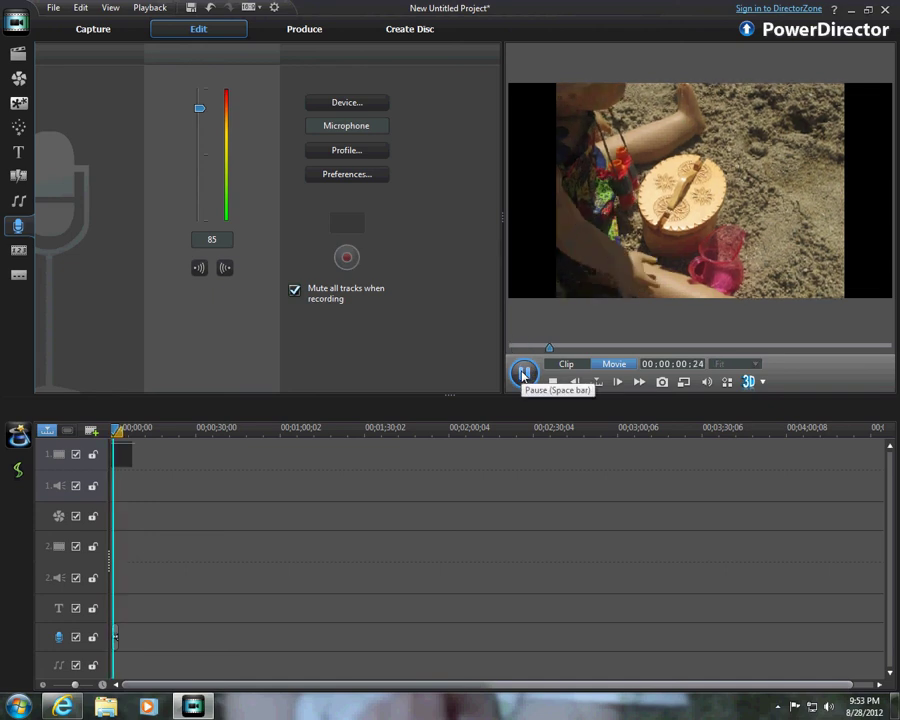
pyautogui.click(524, 373)
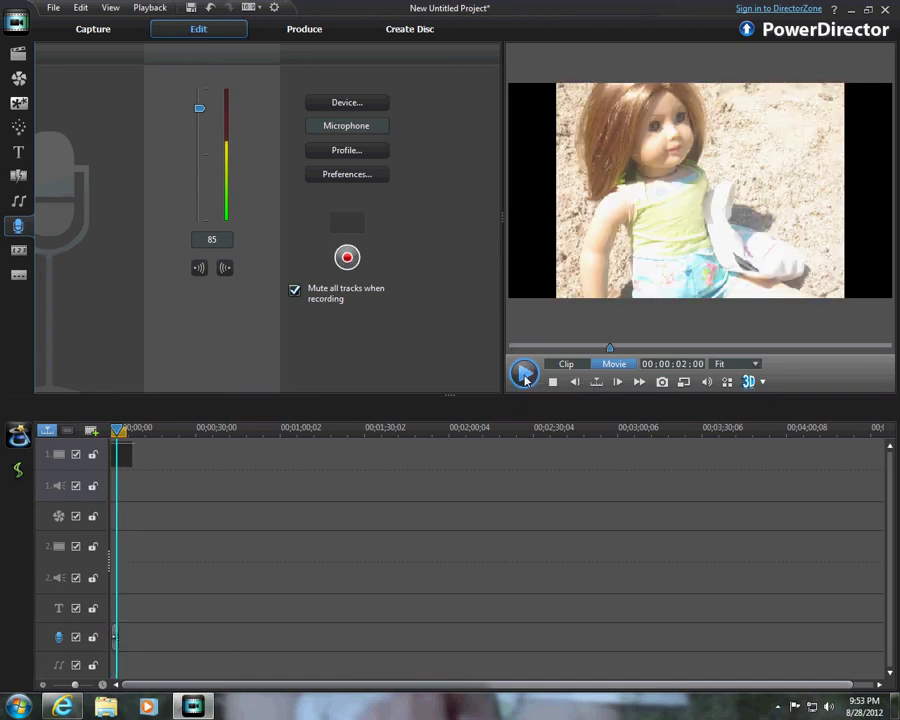
pyautogui.click(118, 637)
pyautogui.click(514, 408)
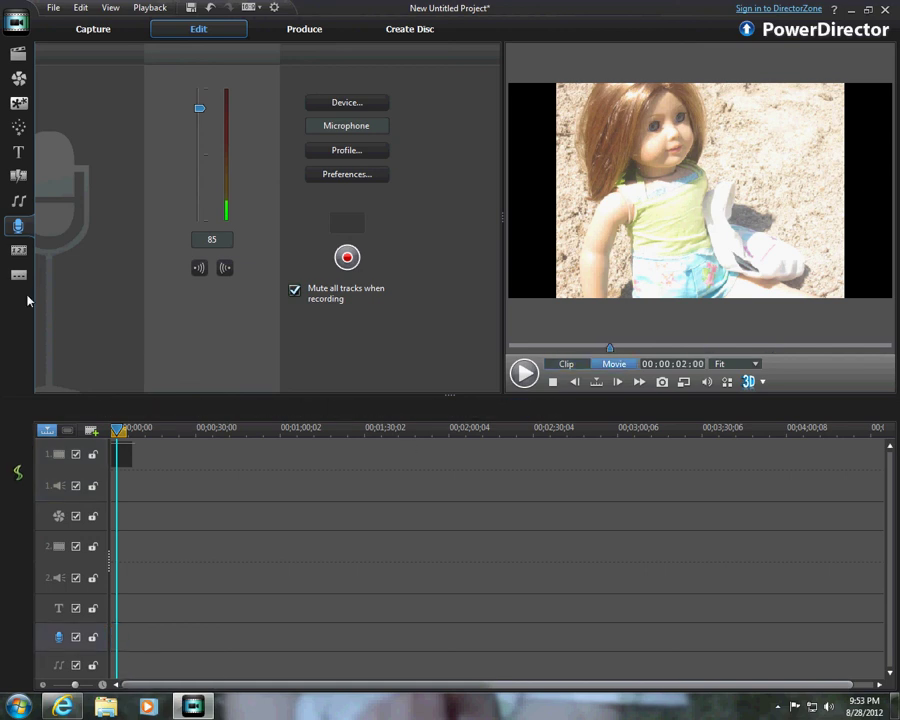
# - Show the Media Room and scroll through Aerial.jpg and the AG beach day photos
pyautogui.click(24, 54)
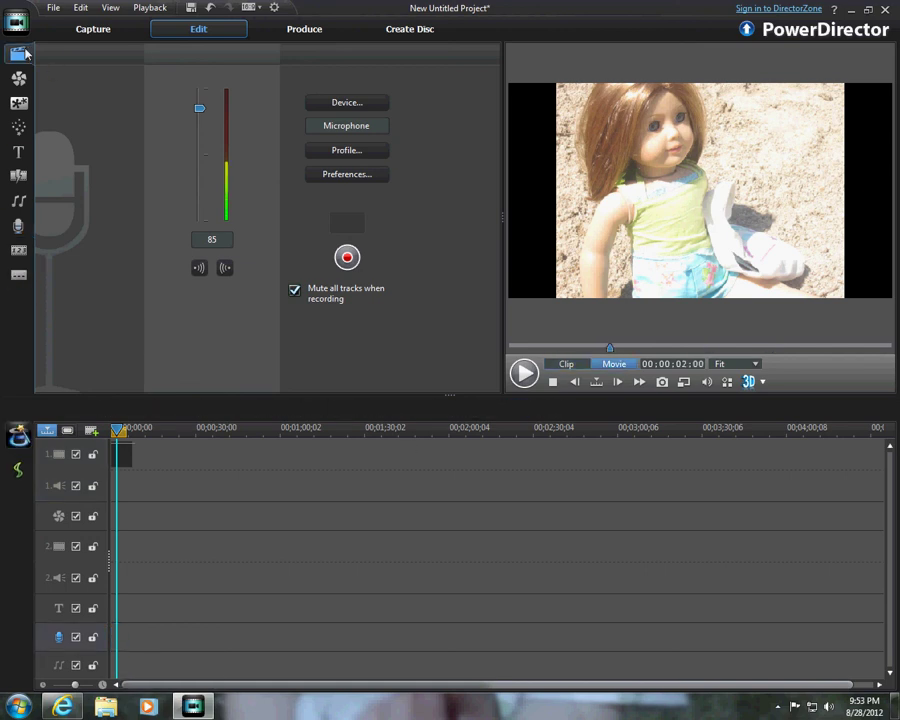
pyautogui.scroll(-5, 495, 372)
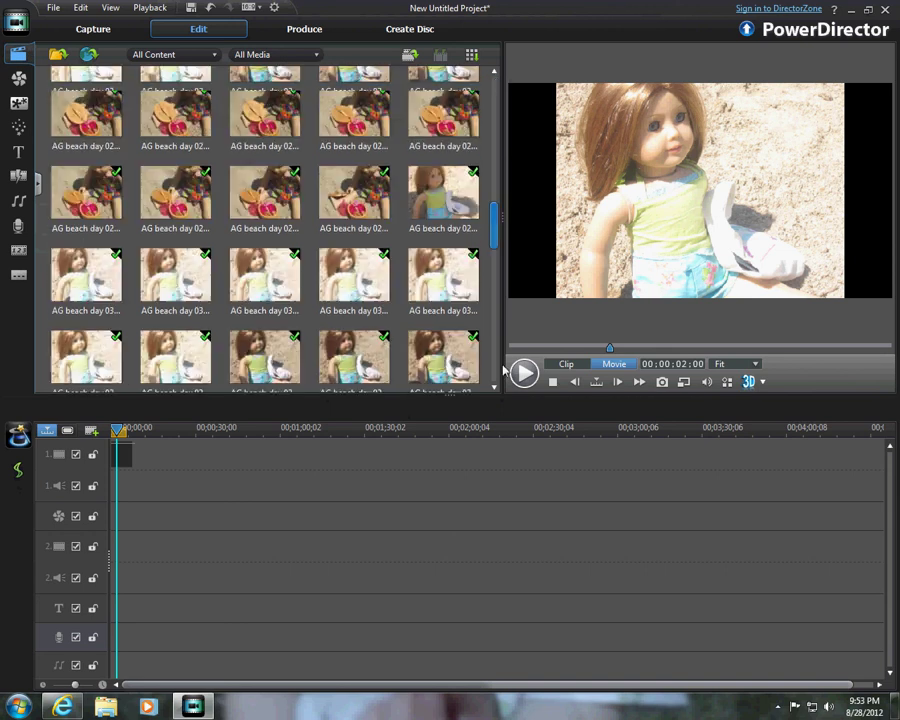
pyautogui.scroll(-5, 500, 390)
pyautogui.scroll(10, 500, 390)
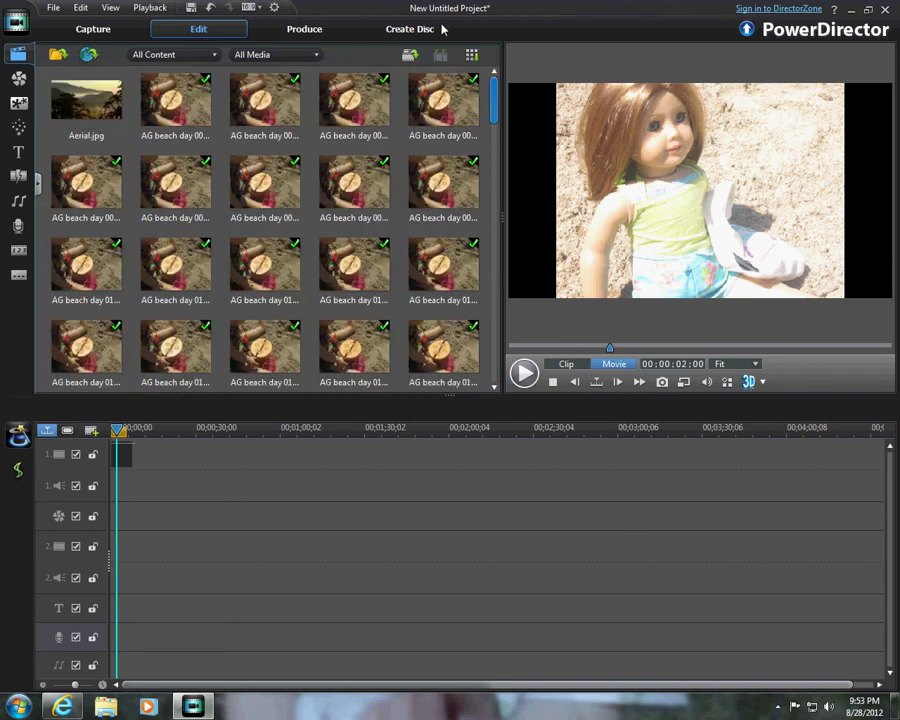